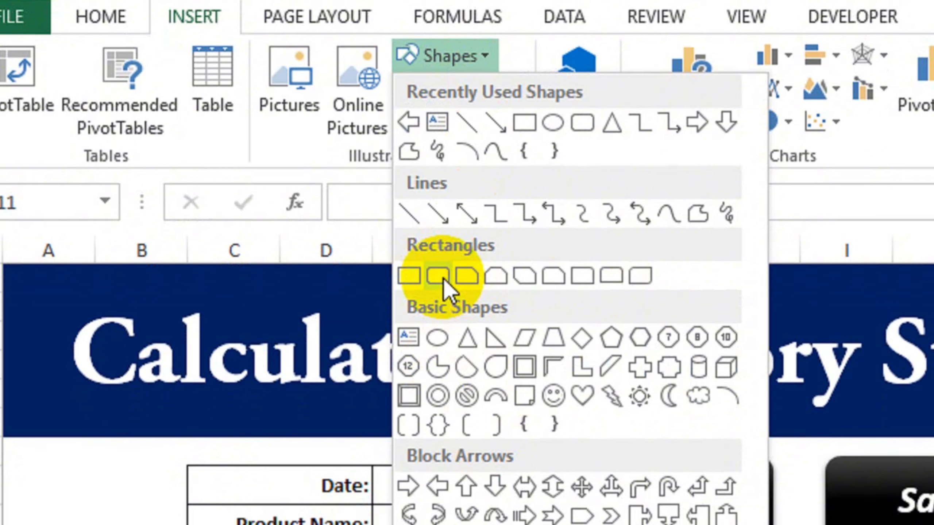
Draw a rounded rectangle below the Purchase and Sale buttons and give it the glossy black shape style with a shadow.
left_click(448, 281)
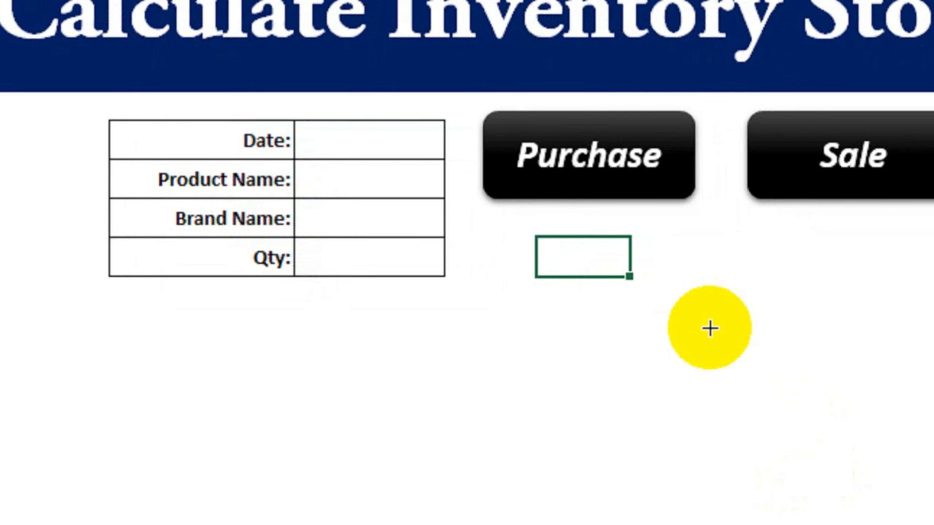
left_click_drag(715, 524, 932, 524)
left_click_drag(779, 393, 818, 397)
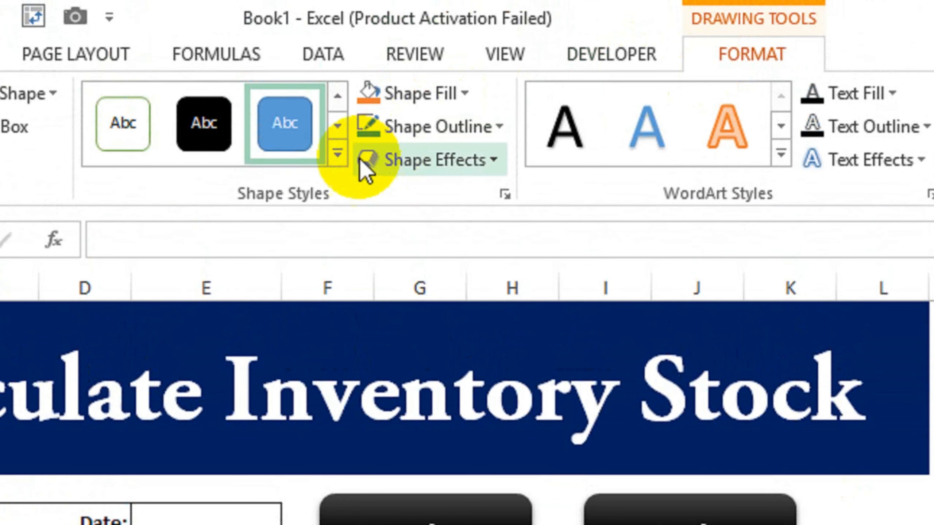
left_click(338, 159)
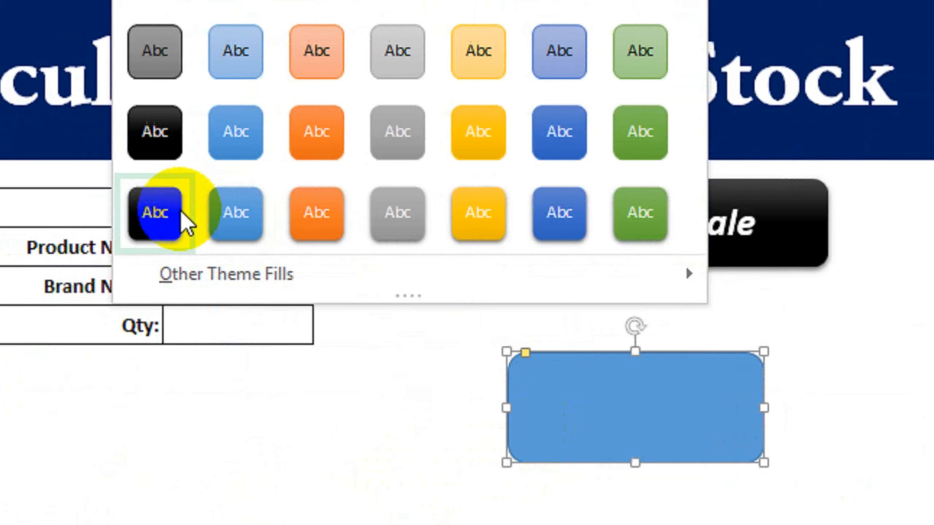
left_click(186, 214)
Label the new black shape "Sale" in enlarged, centred, bold italic text.
right_click(664, 429)
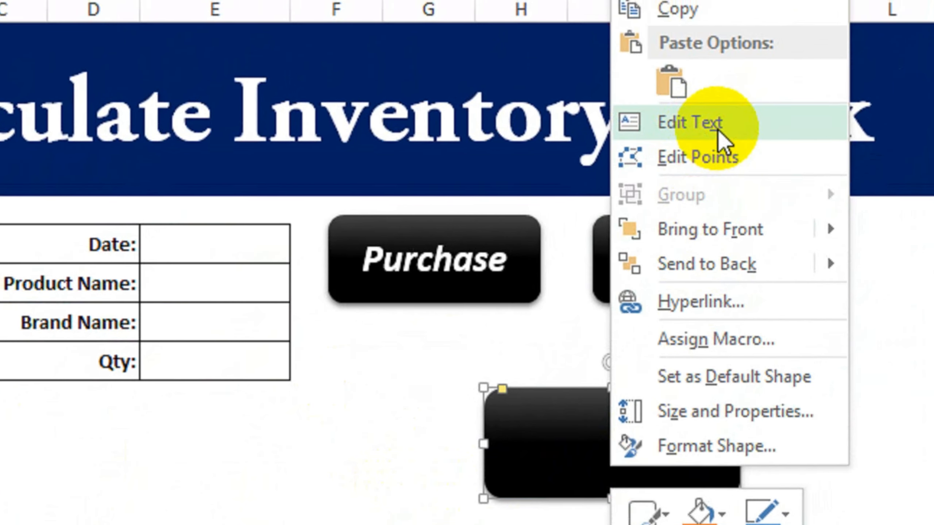
left_click(732, 51)
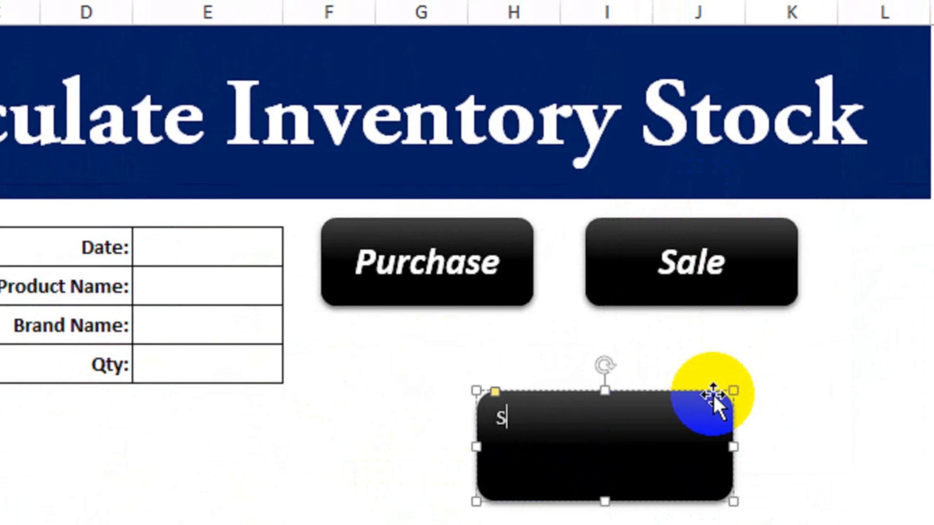
key("ctrl+a")
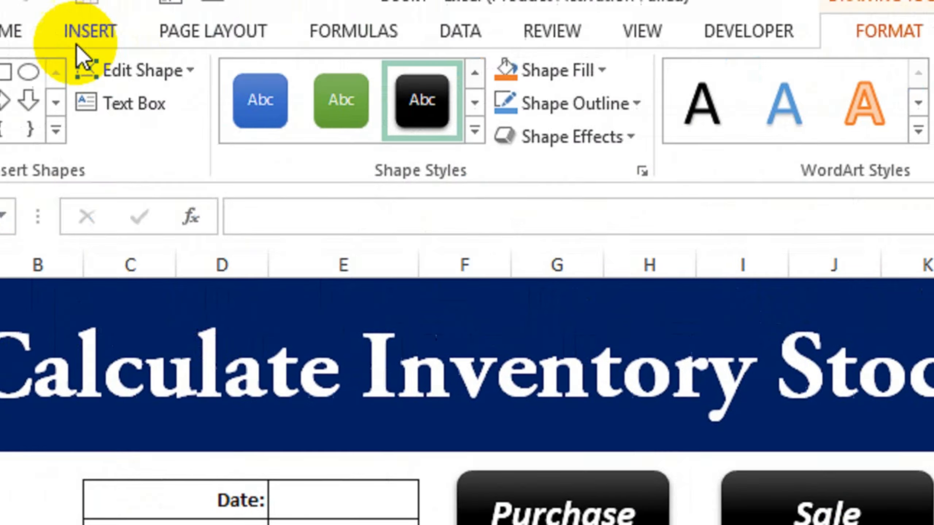
left_click(22, 33)
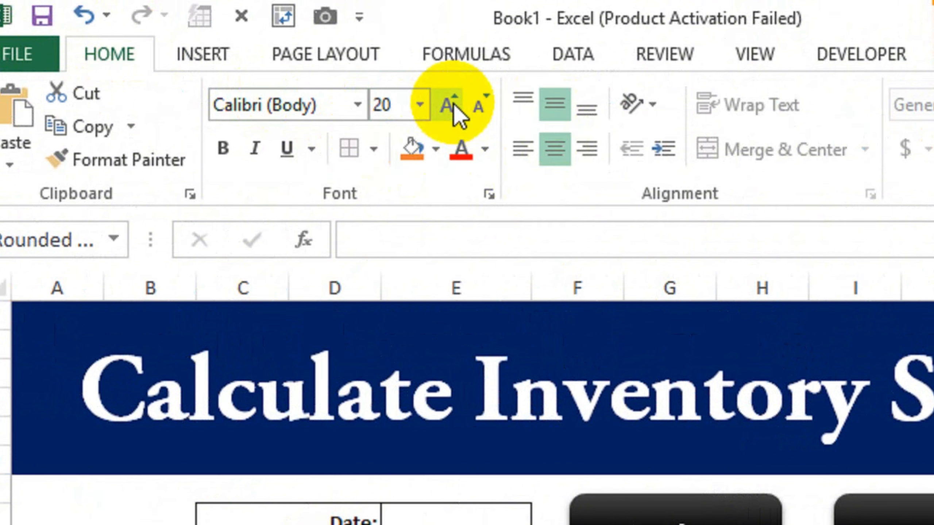
left_click(248, 161)
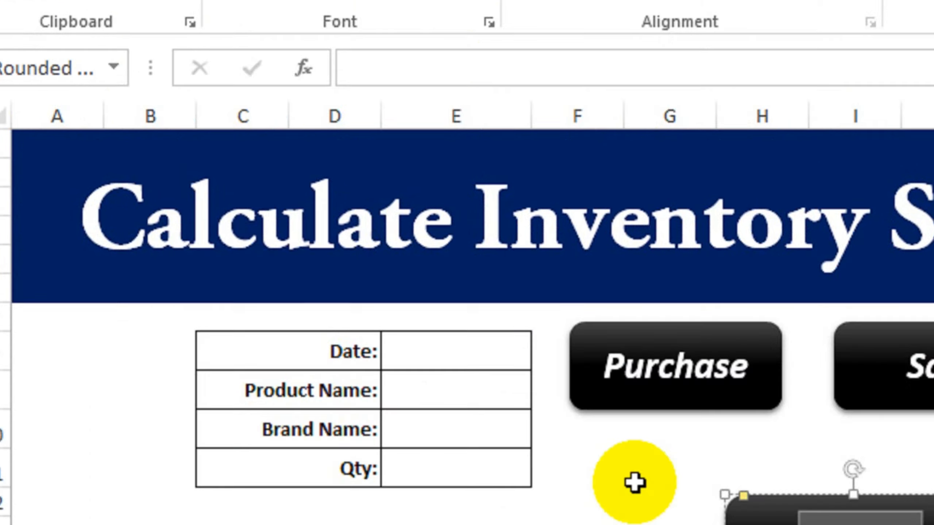
left_click(750, 425)
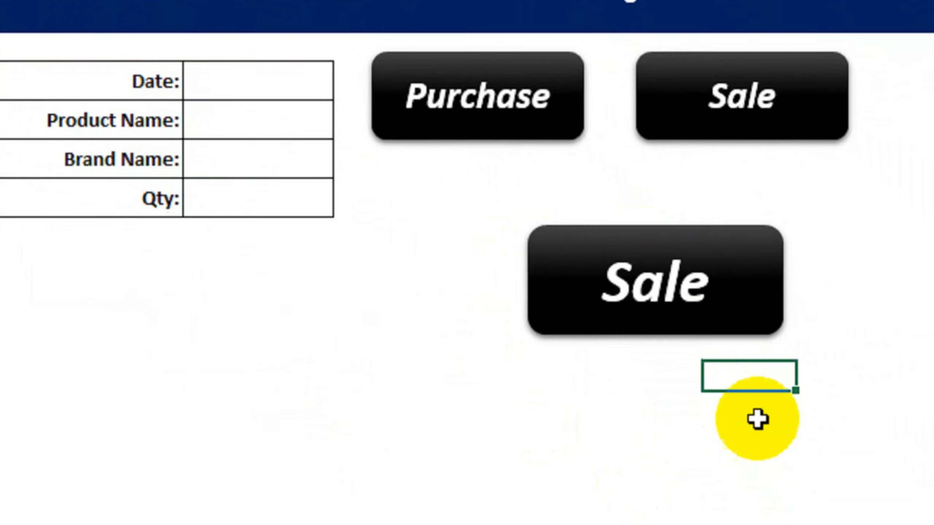
Remove the extra Sale shape drawn below the two existing buttons.
right_click(666, 222)
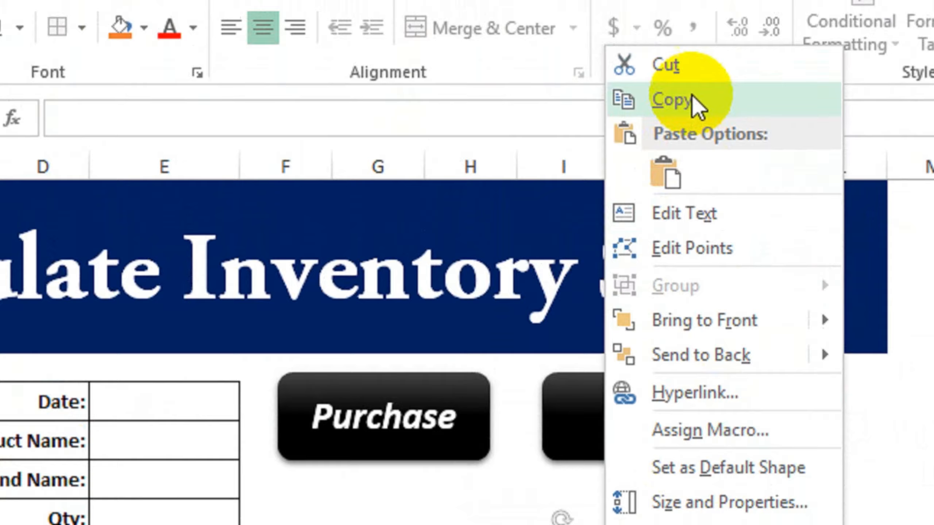
left_click(698, 29)
left_click(459, 465)
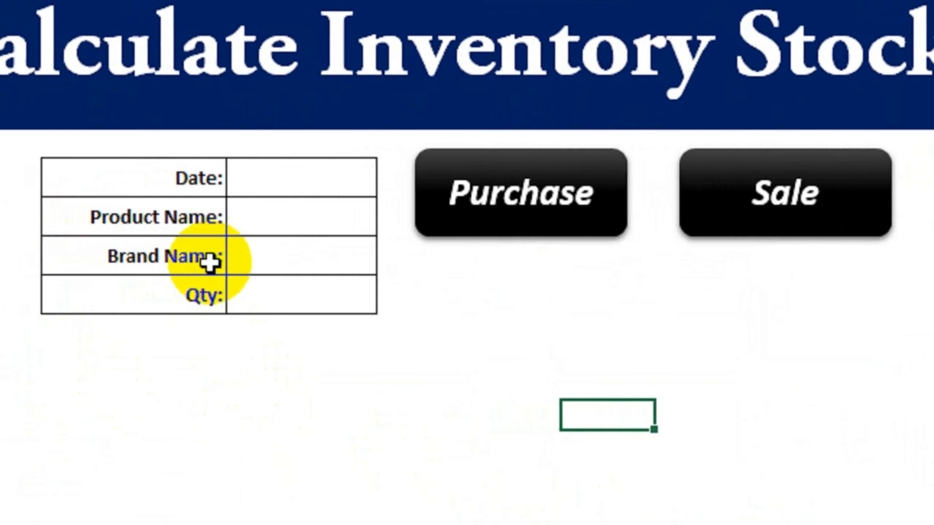
left_click(262, 186)
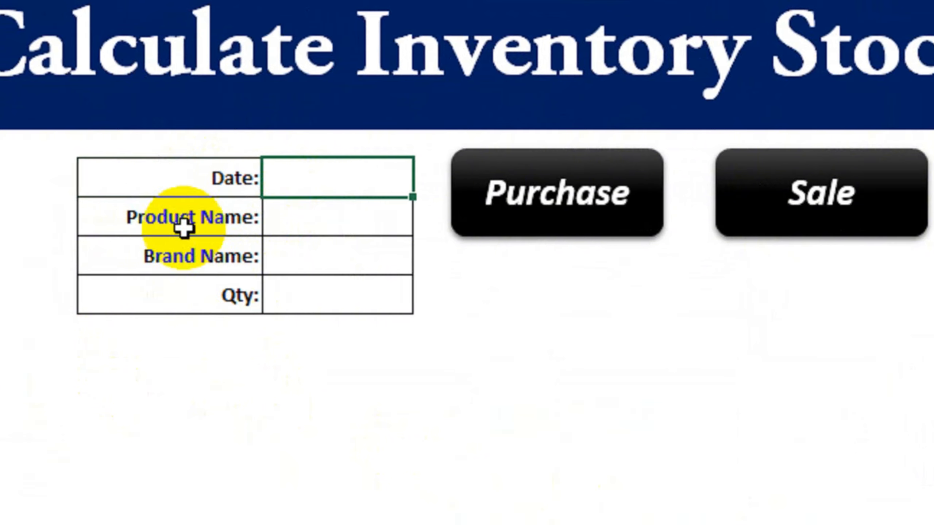
left_click(173, 220)
left_click(277, 218)
left_click(182, 254)
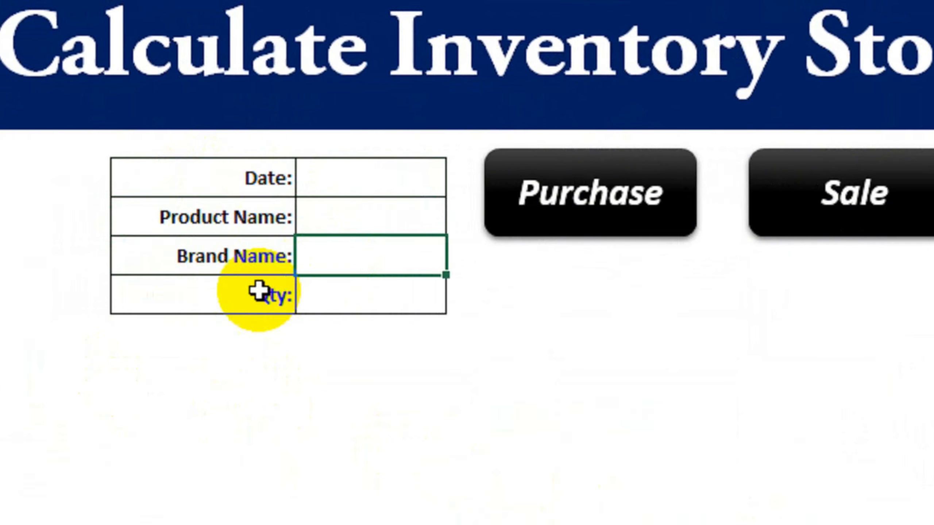
left_click(315, 302)
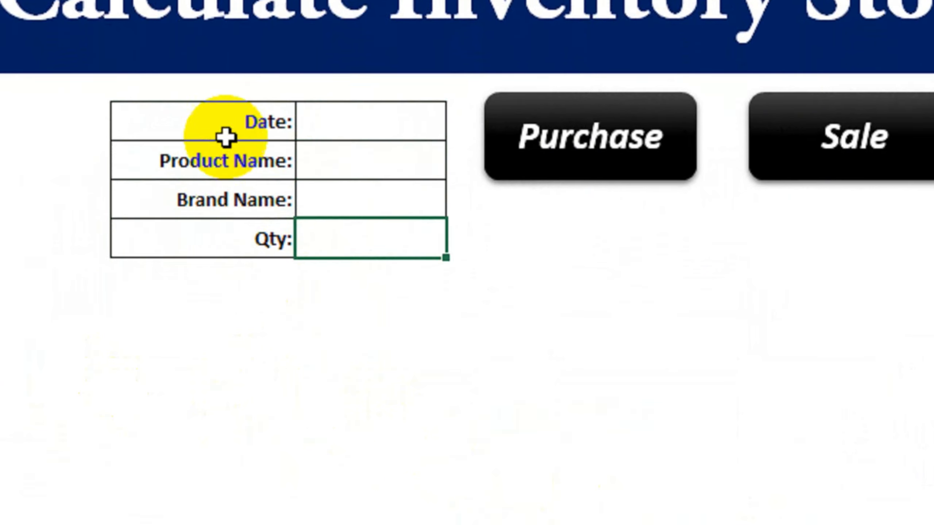
Copy the Date, Product Name, Brand Name and Qty labels from the inventory form.
left_click_drag(225, 191, 226, 230)
right_click(239, 209)
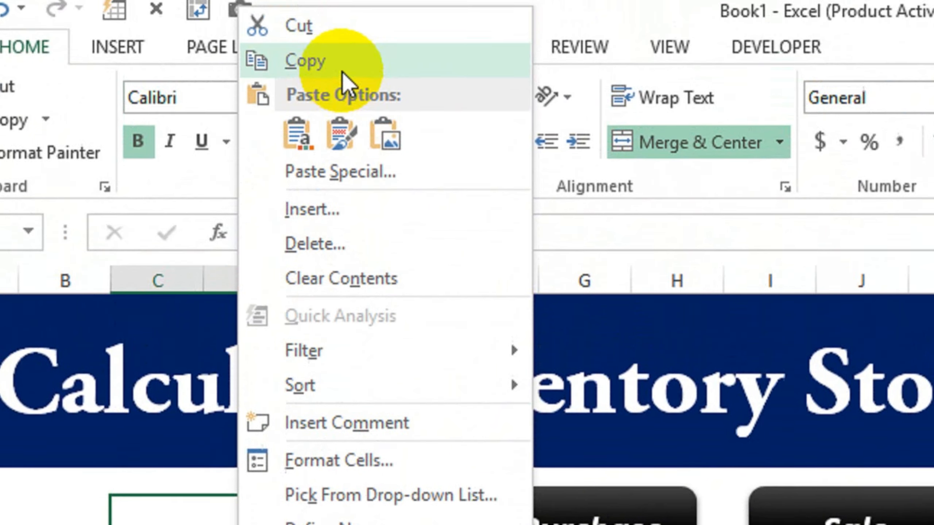
left_click(344, 79)
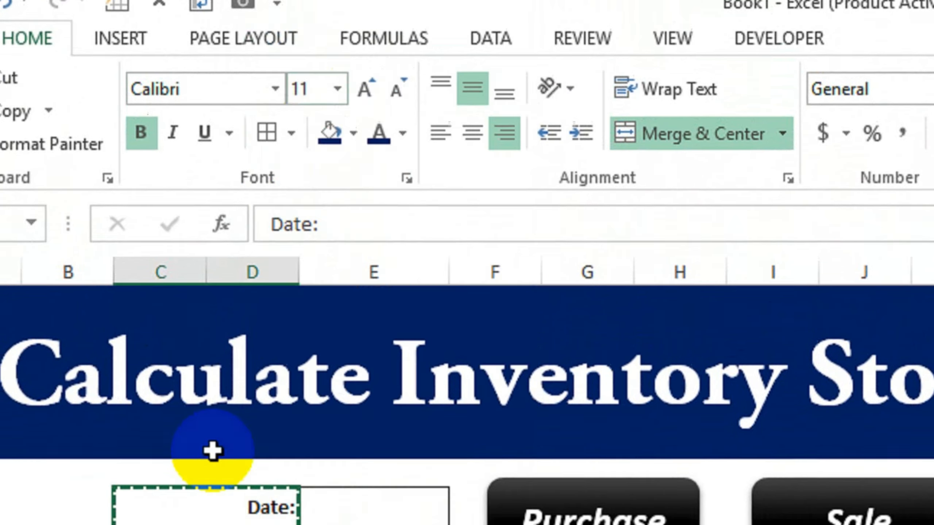
Paste the copied form labels transposed into the Purchase sheet, starting at cell A1.
left_click(219, 521)
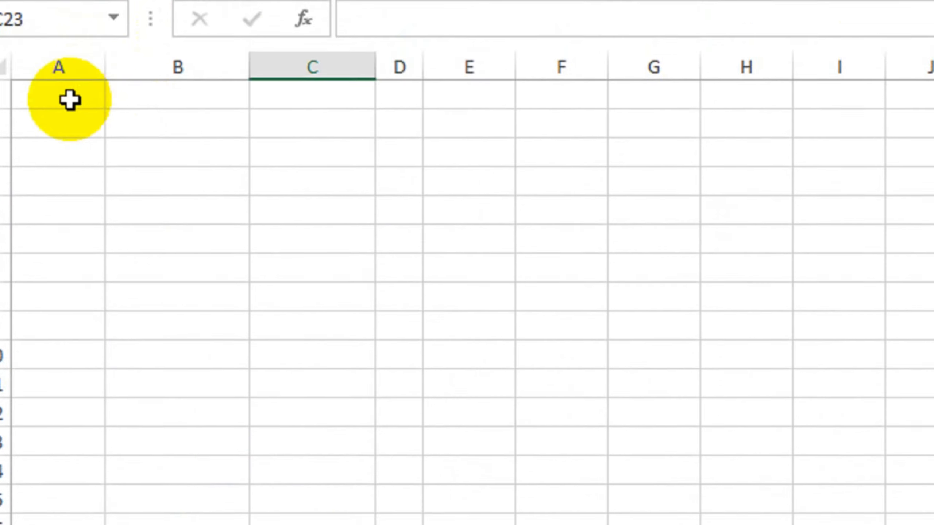
left_click(68, 22)
right_click(69, 24)
mouse_move(153, 299)
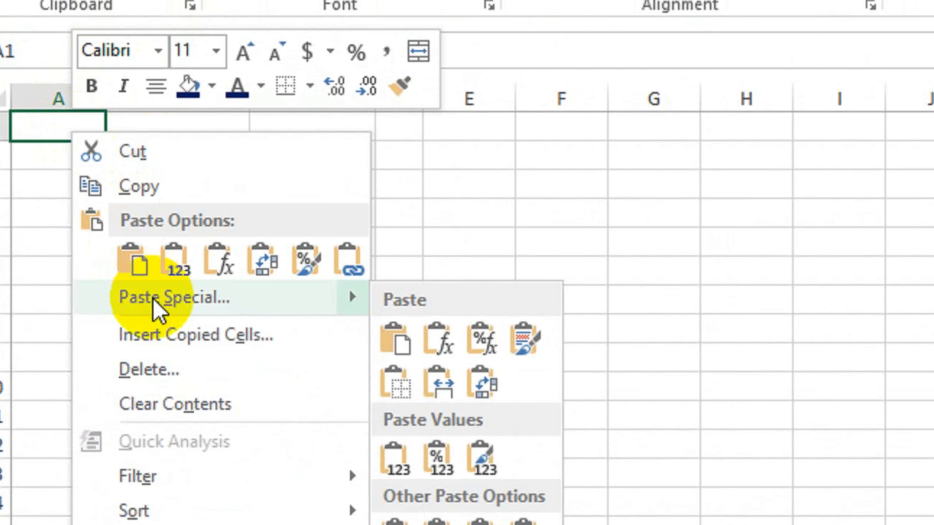
left_click(218, 300)
left_click_drag(336, 75, 530, 136)
left_click(493, 489)
left_click(564, 413)
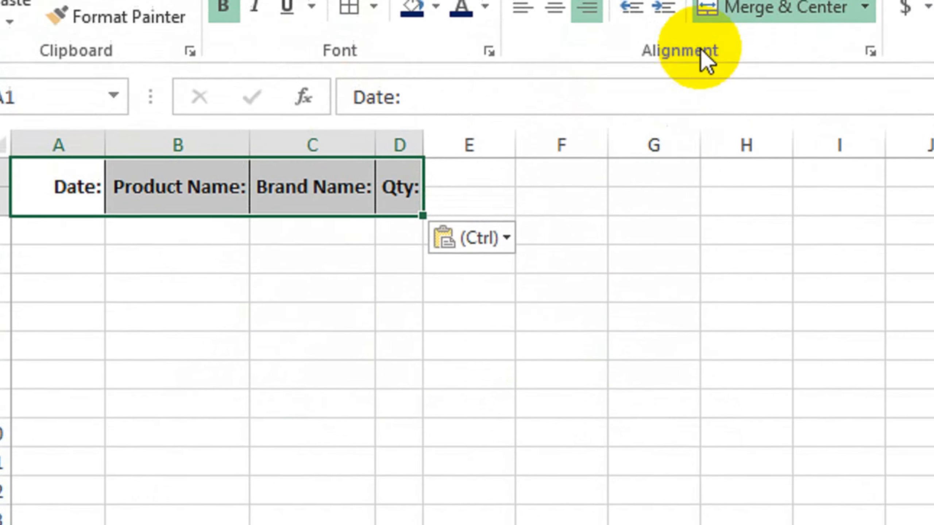
Unmerge the pasted header cells in A1:D2 and remove the leftover borders and formatting beneath the headers.
left_click(730, 0)
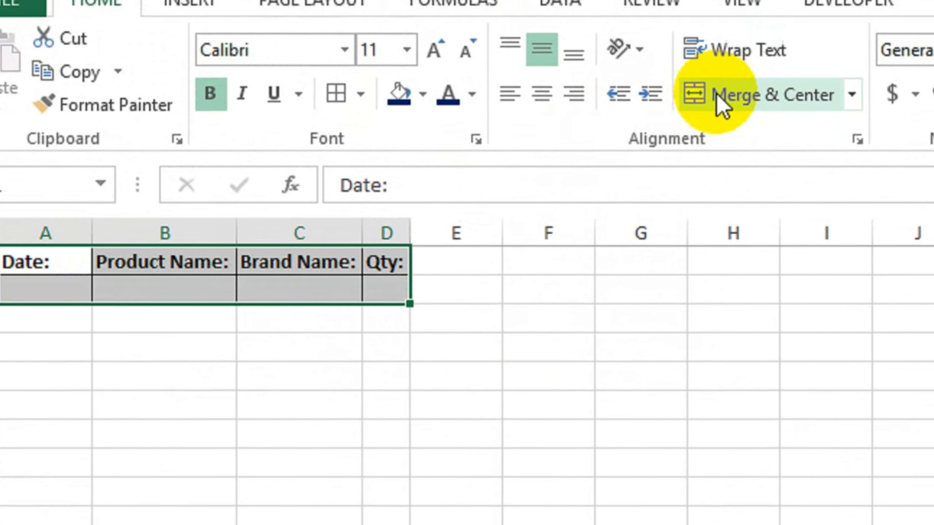
left_click(94, 300)
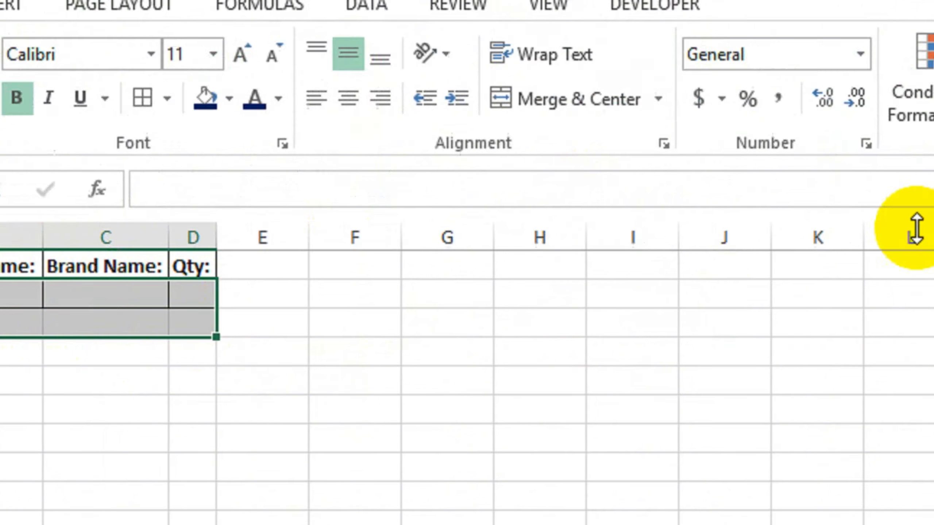
left_click(862, 117)
left_click(790, 167)
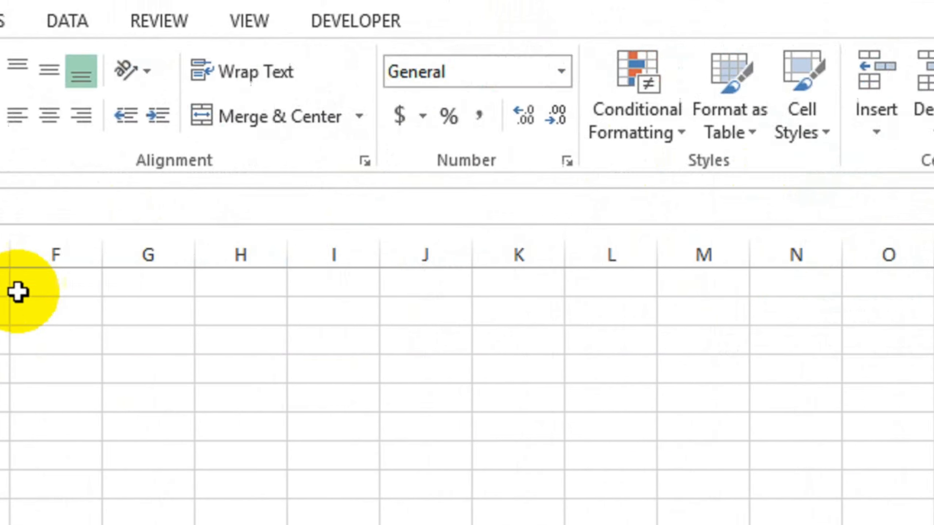
left_click(98, 376)
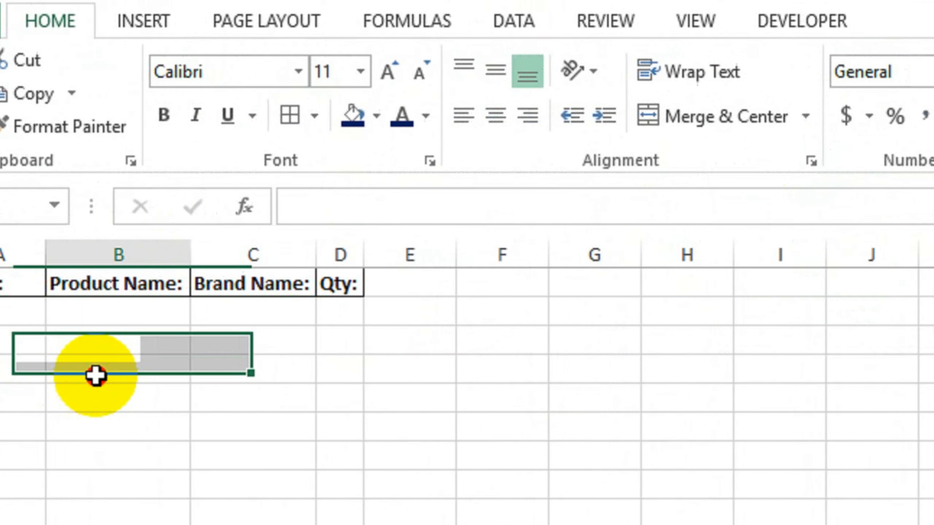
Autofit the widths of columns A to D on the Purchase sheet to their headers.
left_click_drag(97, 257, 402, 265)
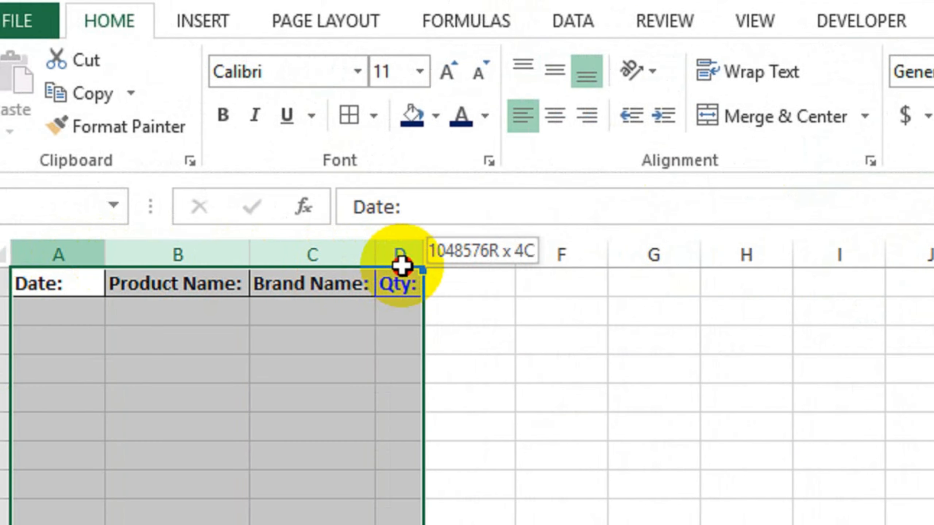
double_click(373, 260)
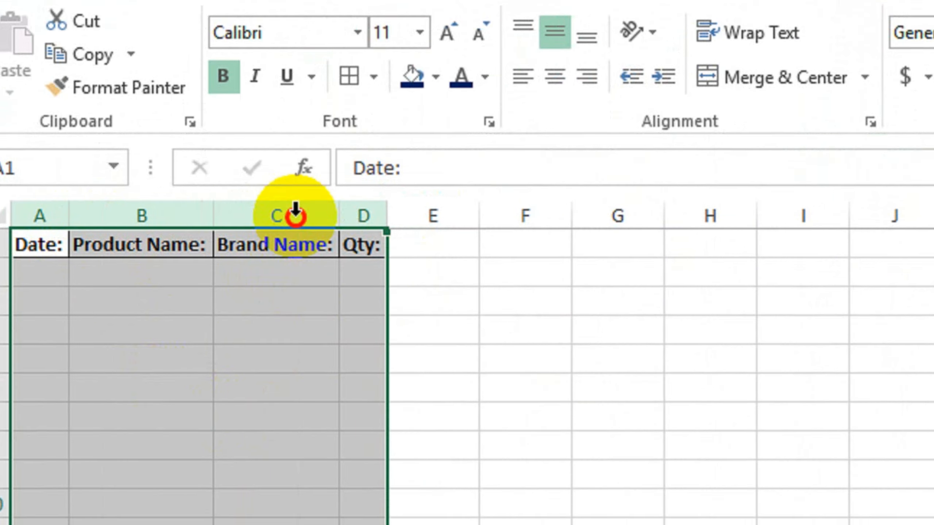
left_click_drag(242, 336, 173, 358)
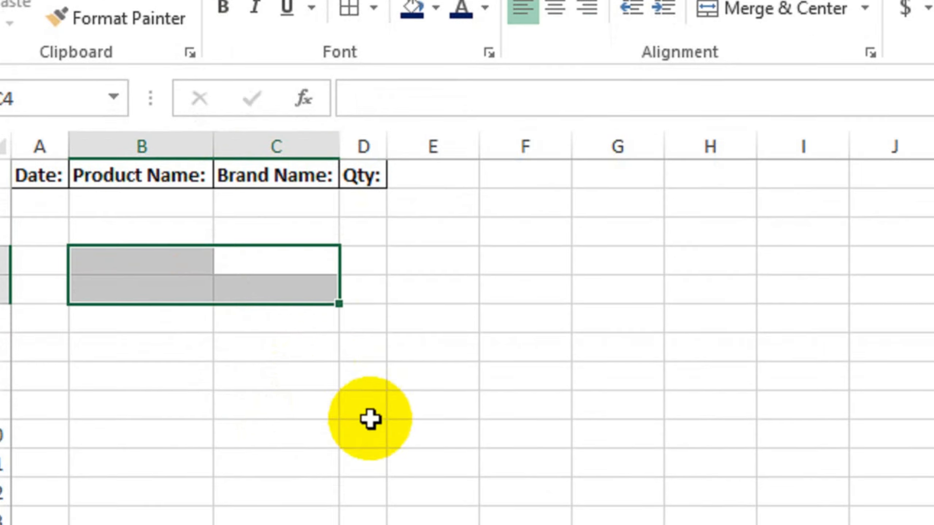
Copy the header row A1:D1 from the Purchase sheet and paste it into cell A1 of the Sale sheet.
left_click_drag(62, 176, 332, 175)
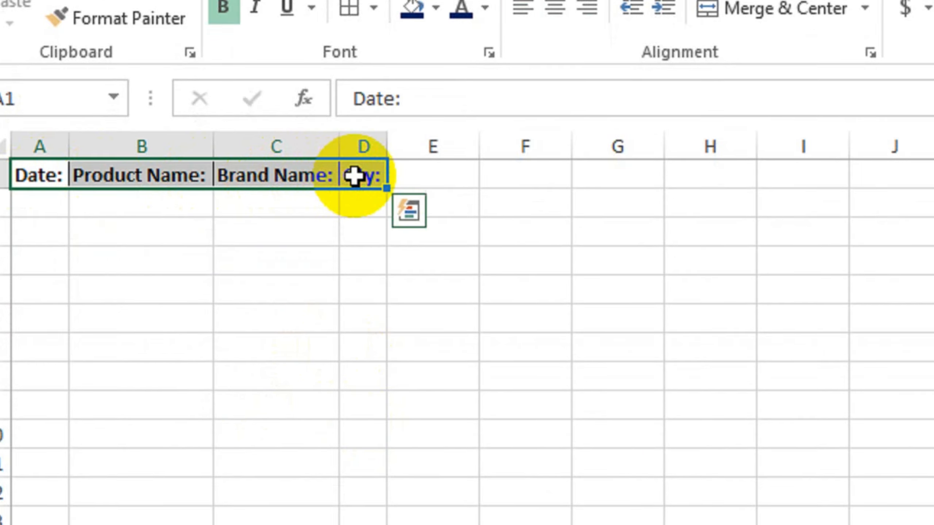
left_click(397, 486)
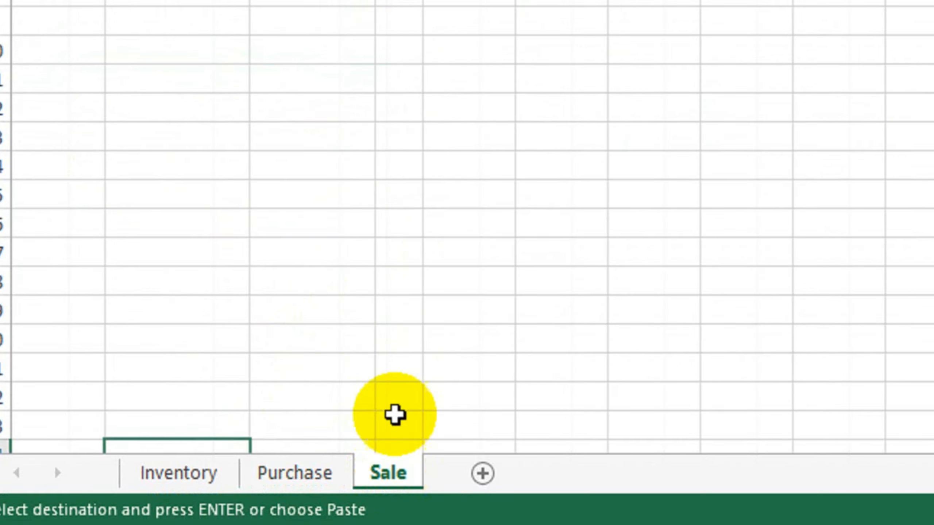
left_click(87, 56)
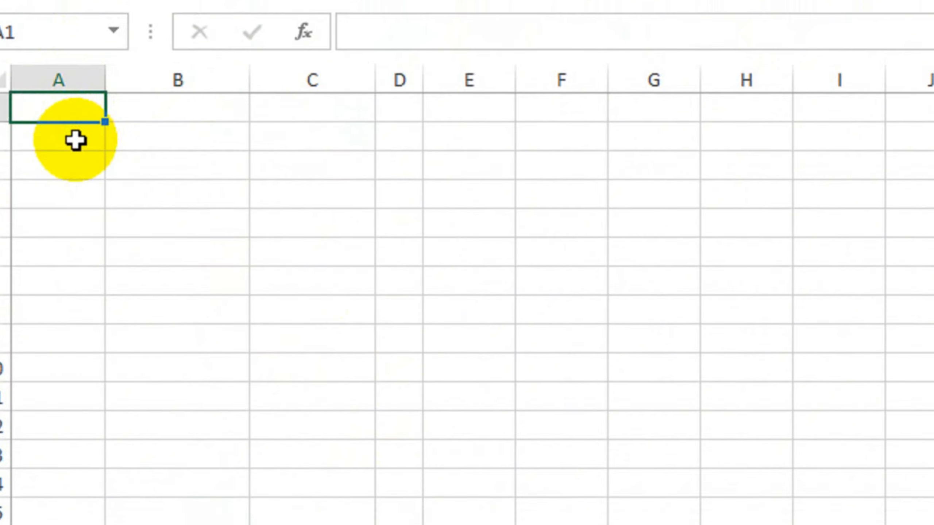
key("ctrl+v")
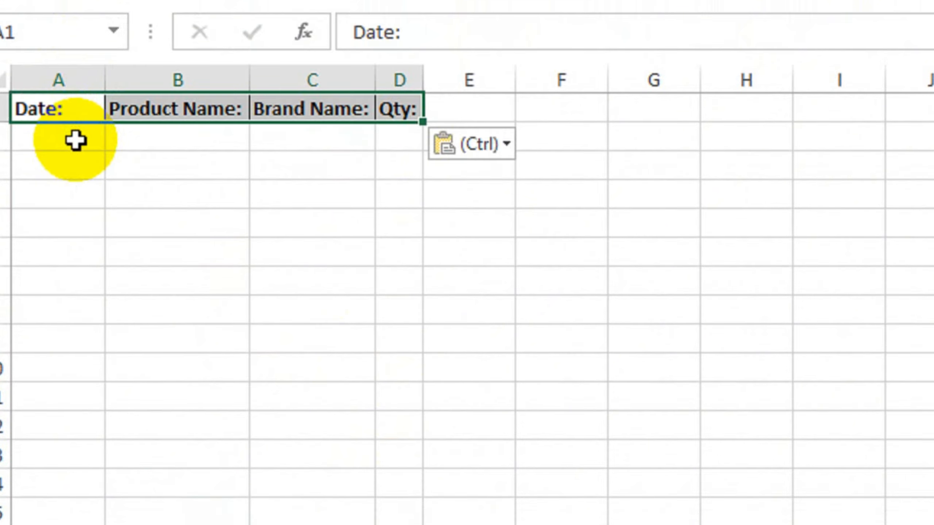
left_click(236, 142)
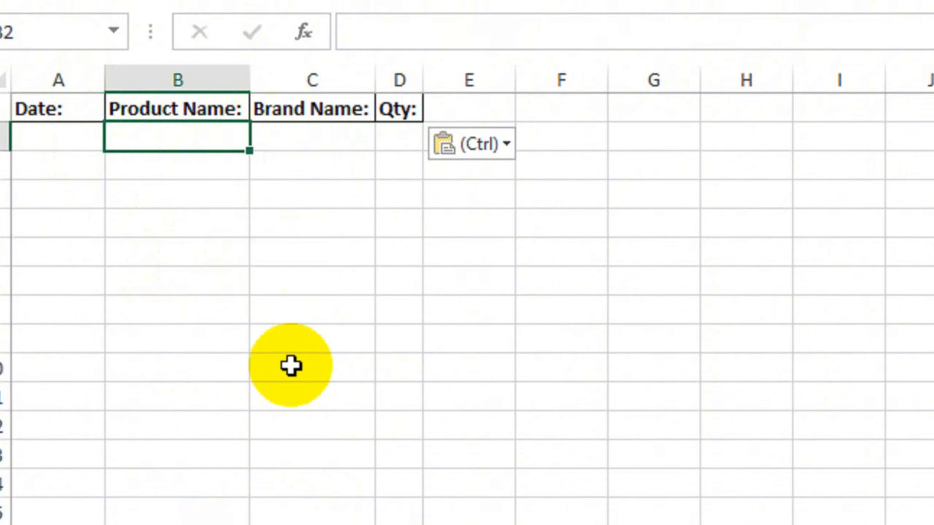
Check the header rows on the Purchase and Sale sheets against each other.
left_click(304, 484)
left_click(256, 137)
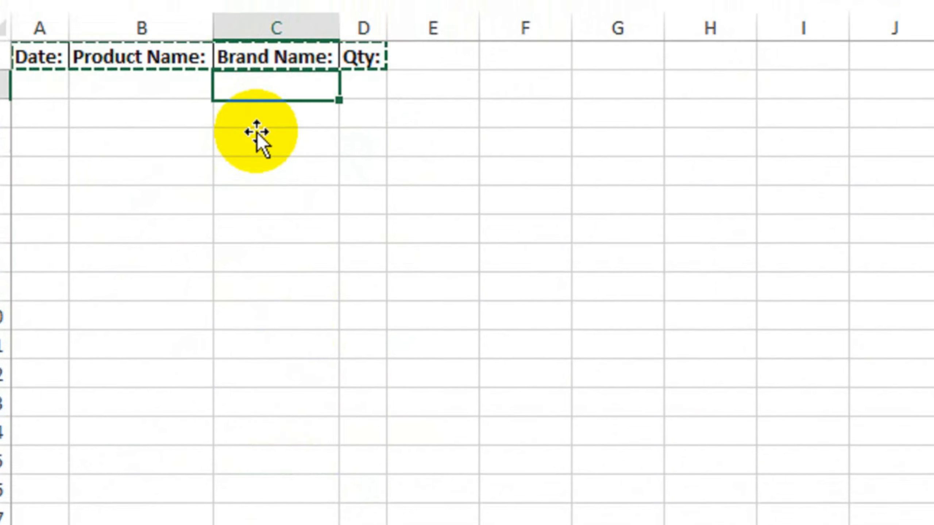
left_click(244, 144)
left_click(431, 174)
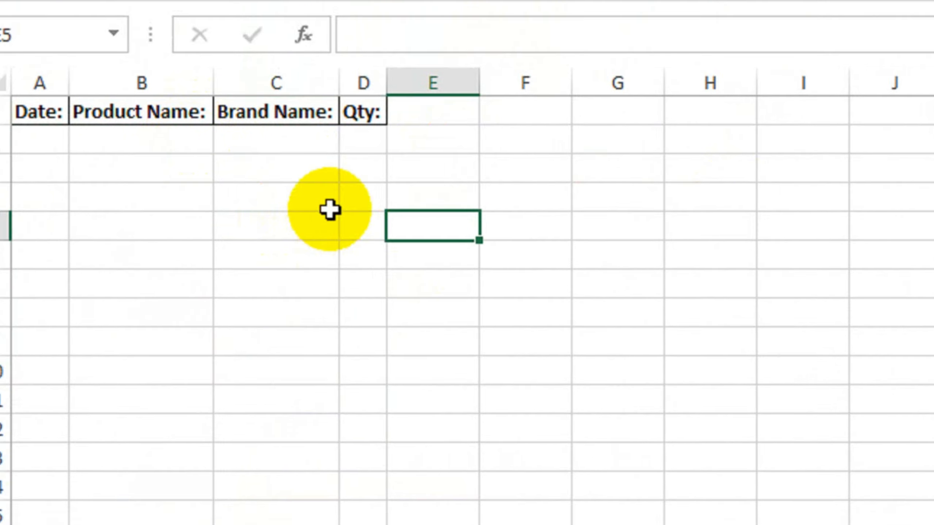
left_click_drag(44, 112, 404, 116)
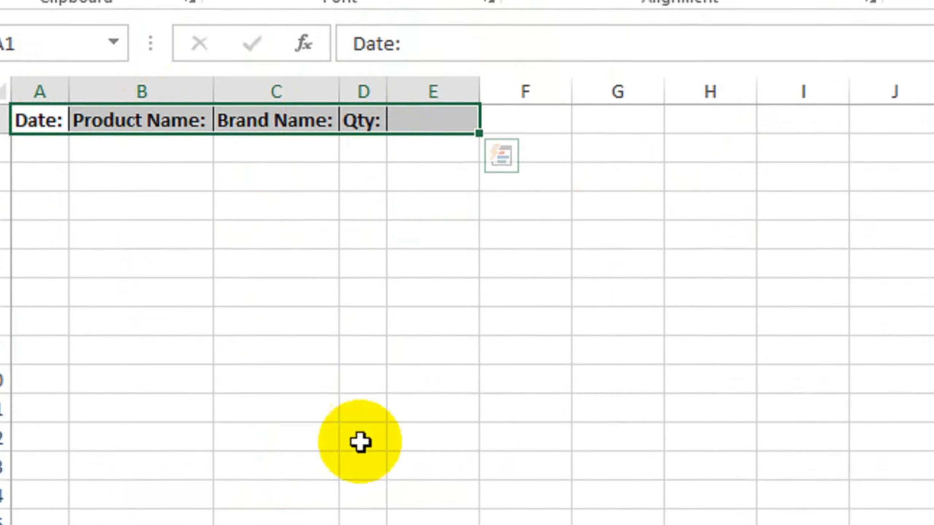
left_click(390, 474)
left_click_drag(63, 126, 391, 124)
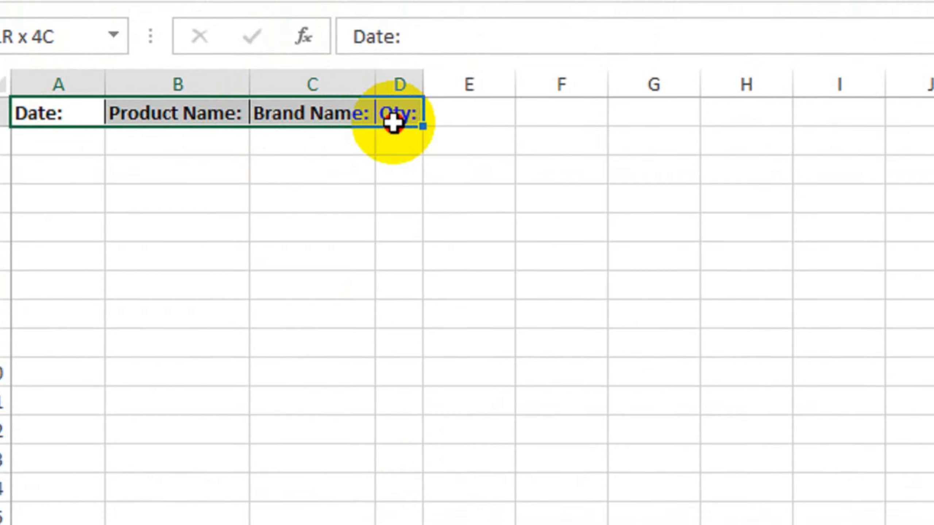
Return to the Inventory sheet and look over the blank value cells of the entry form.
left_click(313, 372)
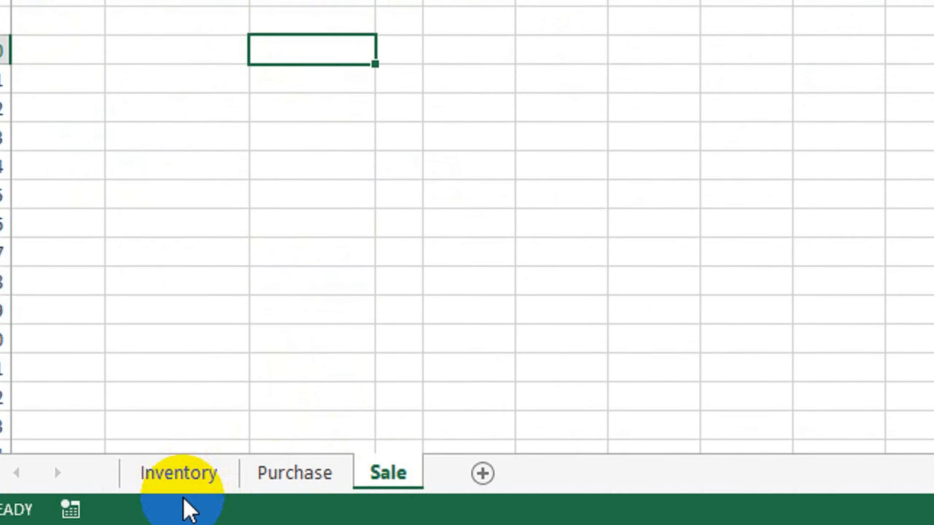
left_click(184, 474)
left_click(540, 176)
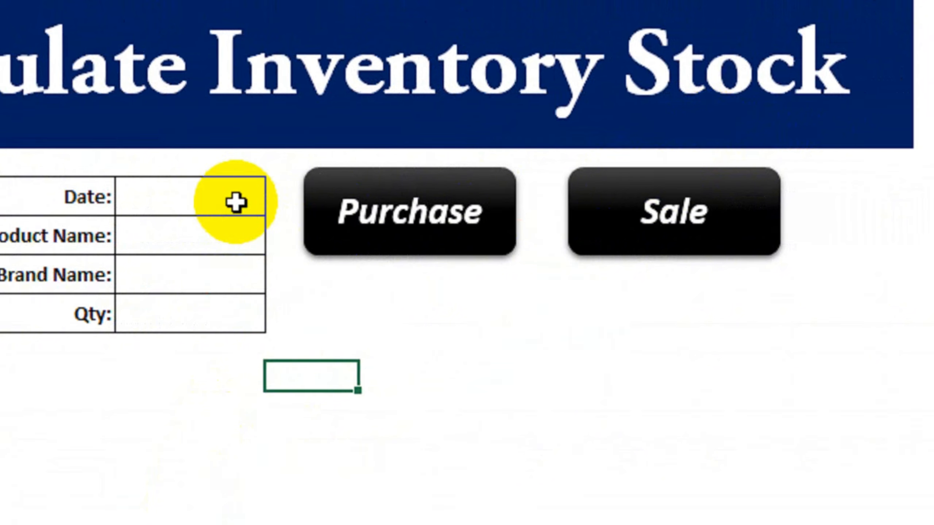
left_click(415, 256)
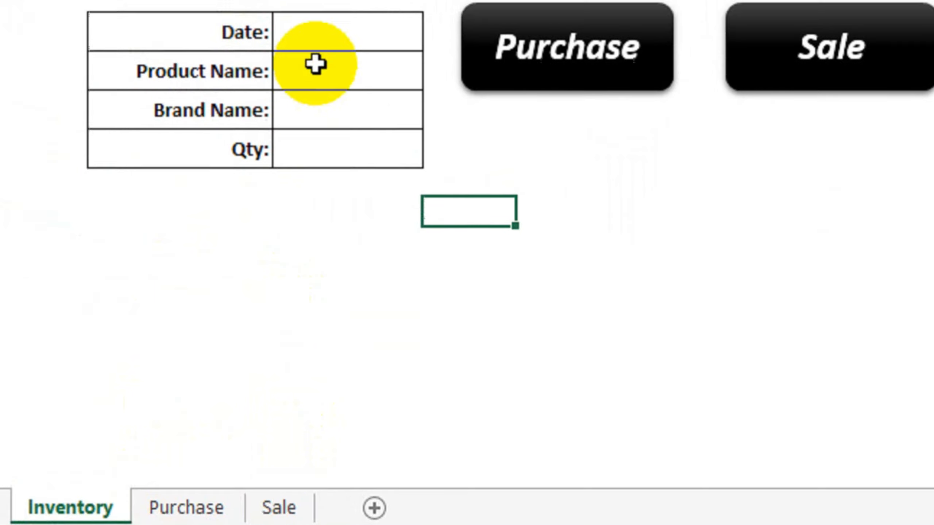
left_click_drag(266, 58, 271, 135)
left_click_drag(336, 168, 339, 202)
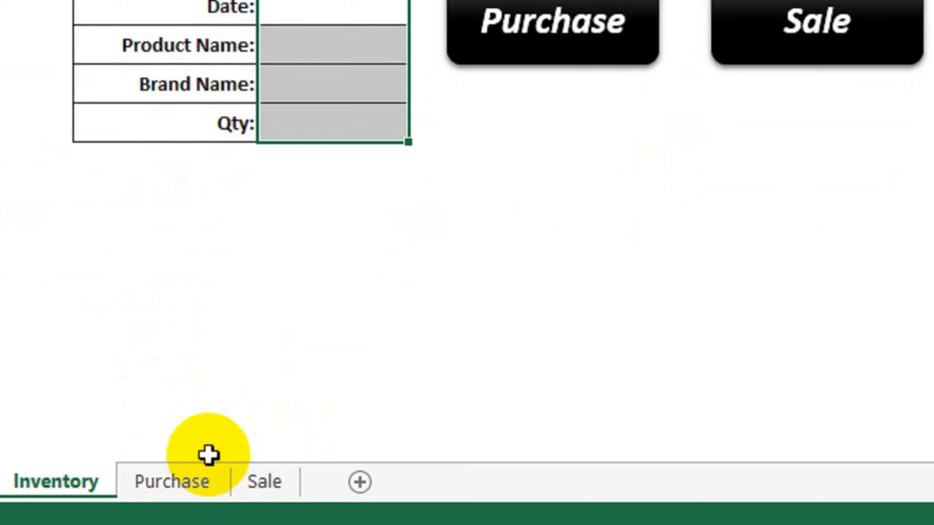
left_click(465, 257)
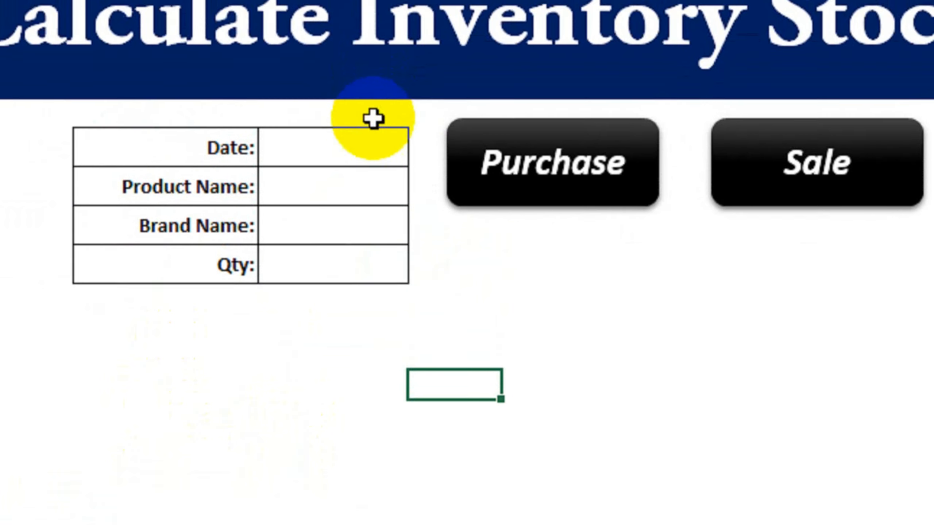
Fill the form with 01-Jan-20, T-Shirt, XYZ and 100, and start recording a macro named Purchase in this workbook.
left_click(364, 162)
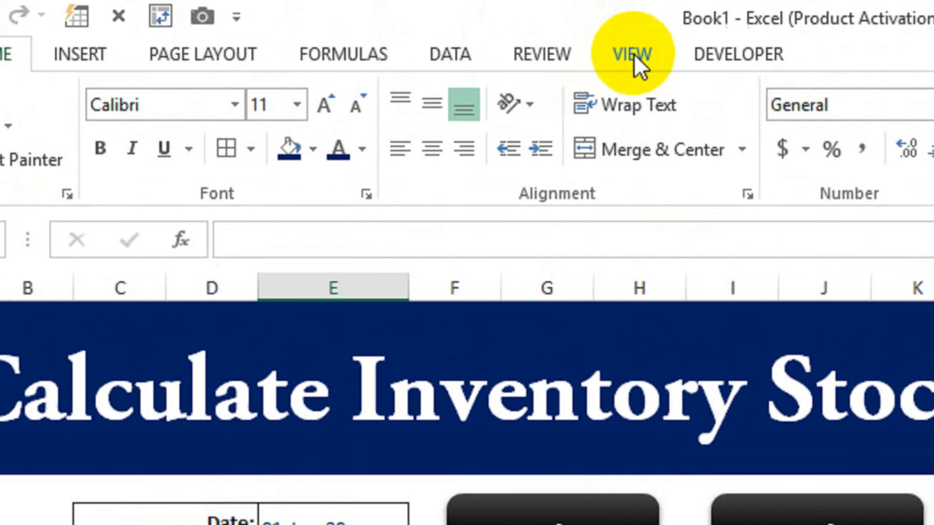
left_click(633, 55)
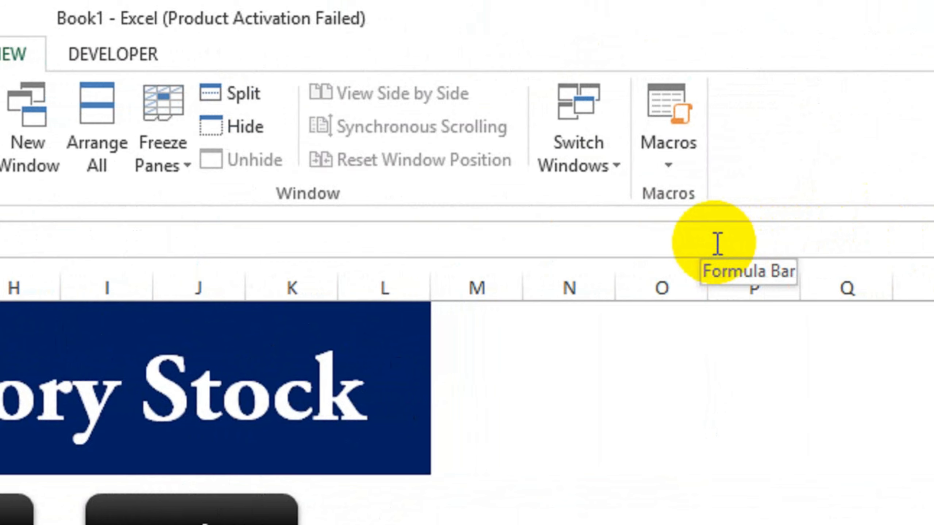
left_click(671, 169)
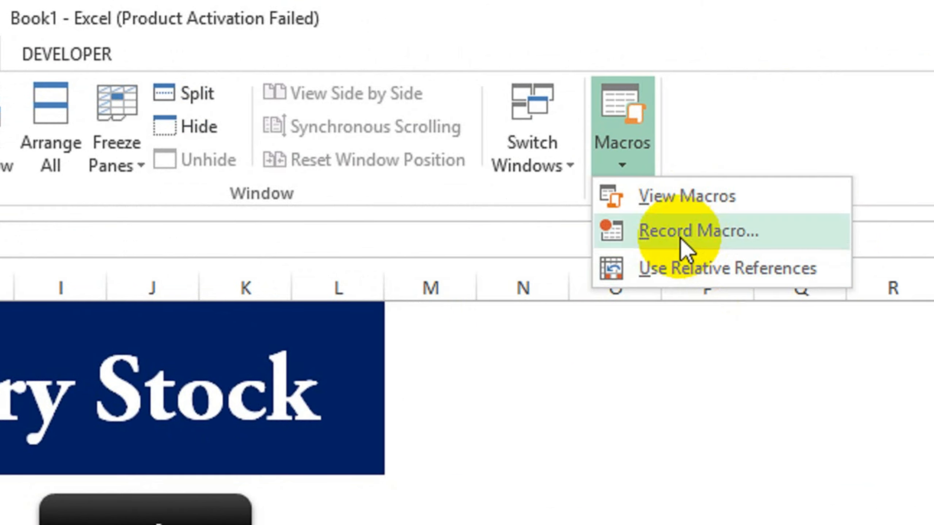
left_click(680, 239)
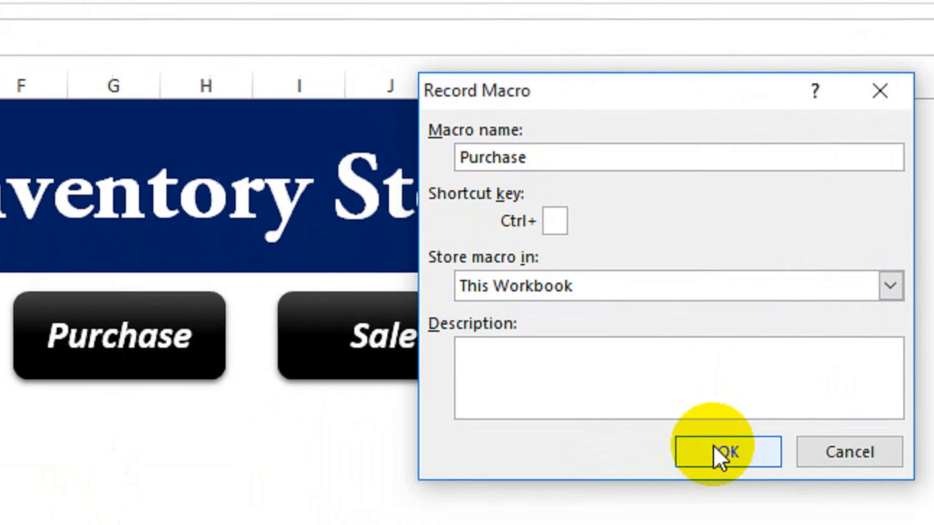
left_click(726, 489)
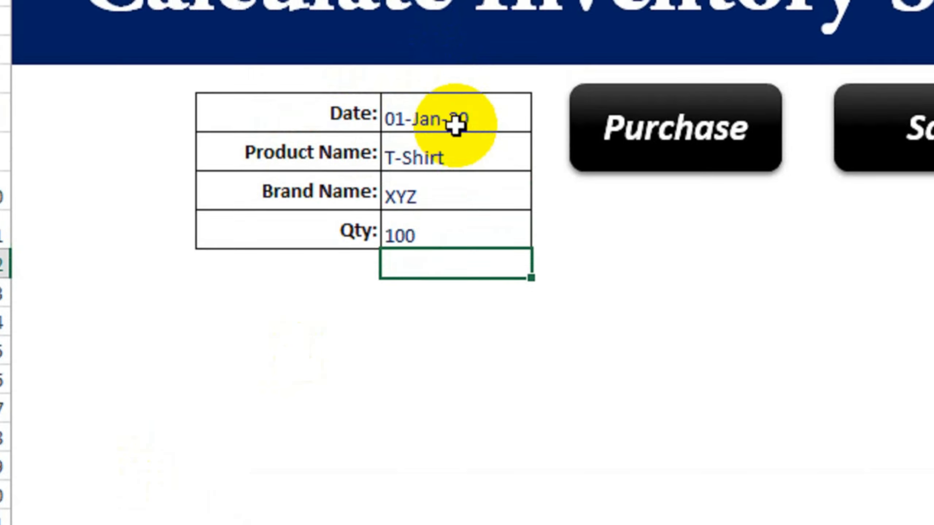
Copy the four form values in E8:E11 and paste them transposed into cell A2 of the Purchase sheet.
left_click_drag(456, 4, 459, 113)
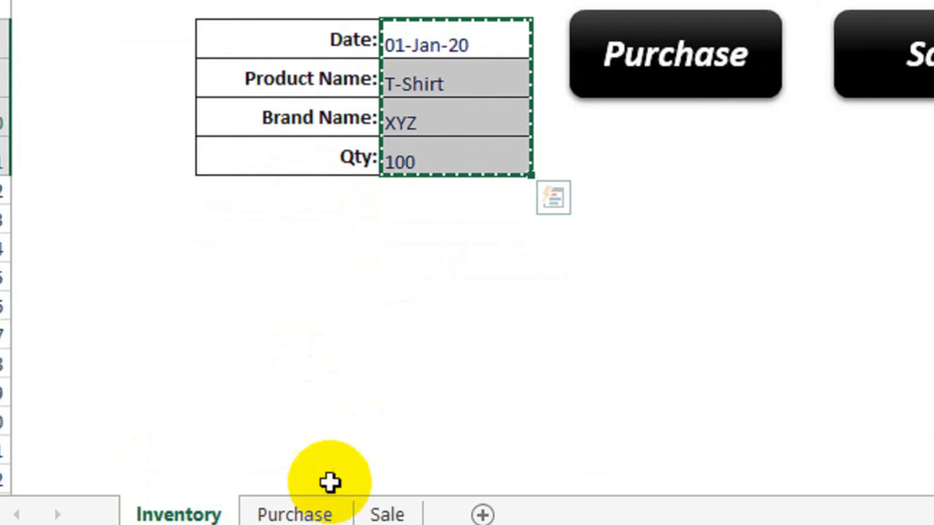
left_click(319, 475)
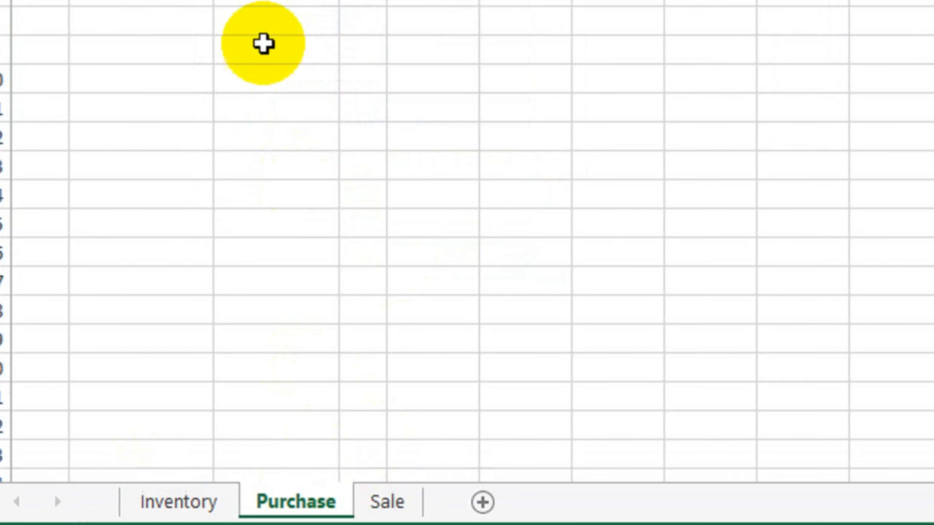
left_click(47, 78)
right_click(44, 78)
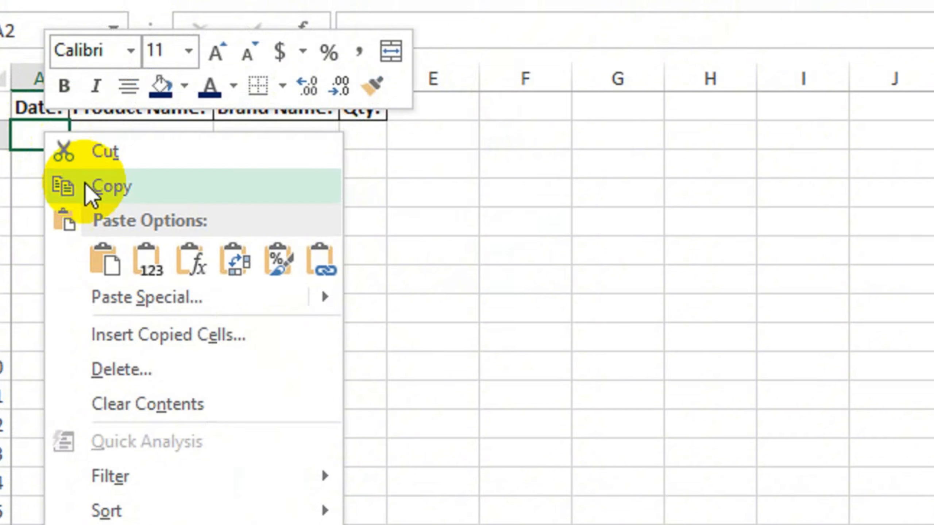
left_click(144, 302)
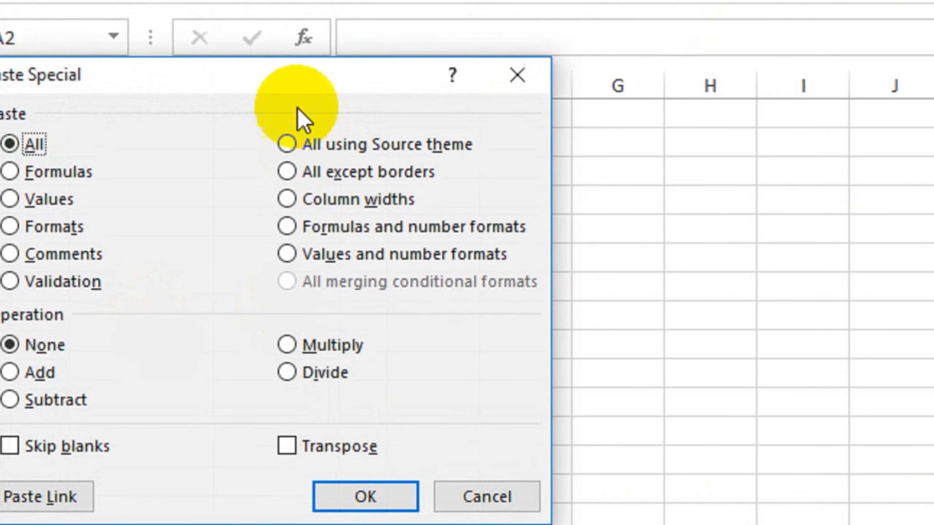
left_click_drag(298, 75, 475, 77)
left_click(462, 489)
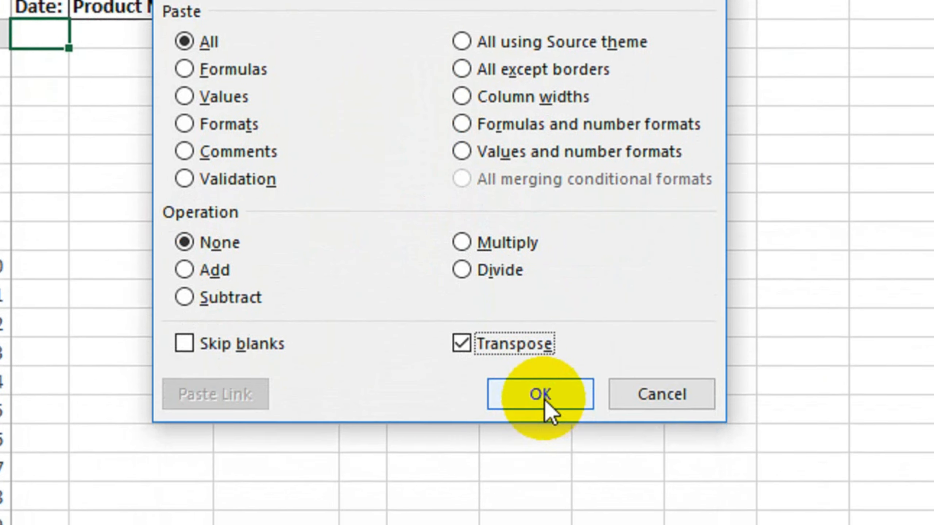
left_click(541, 524)
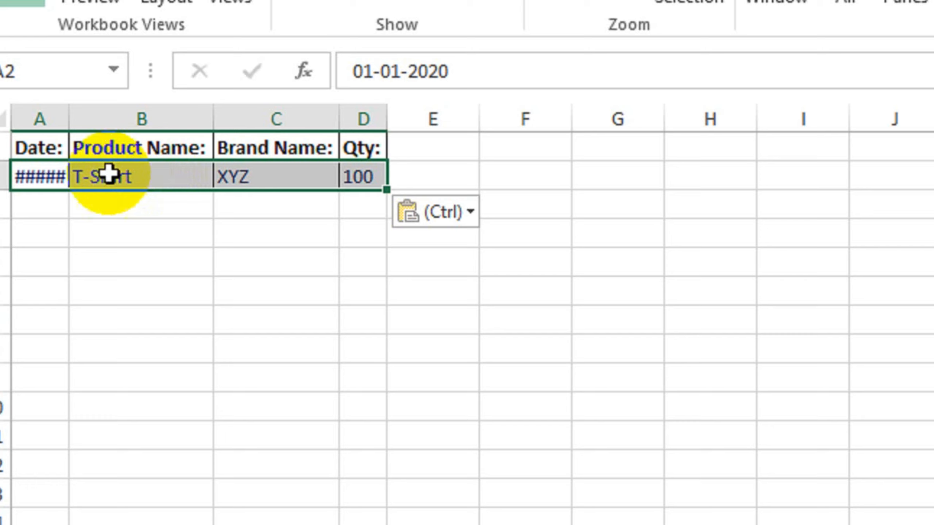
Insert a blank row 2 above the pasted T-Shirt record on the Purchase sheet and select cell A3.
left_click(3, 177)
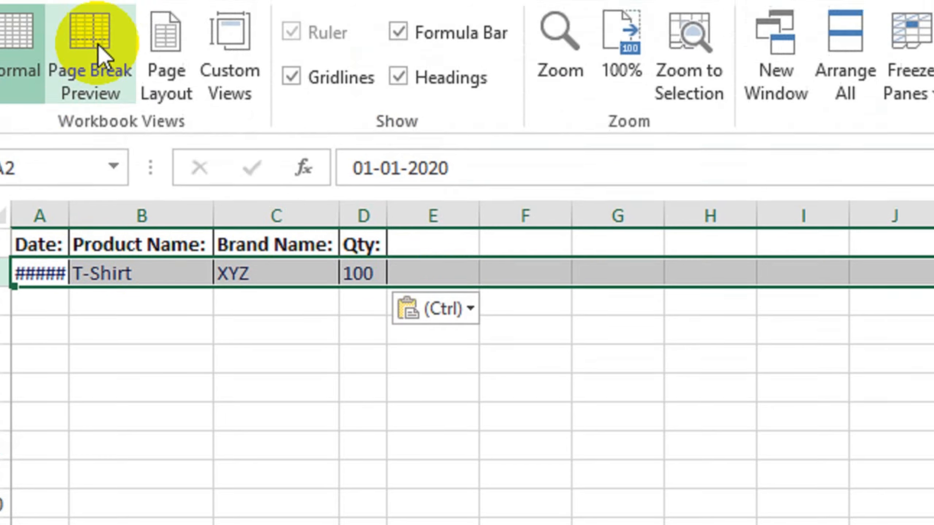
left_click(110, 55)
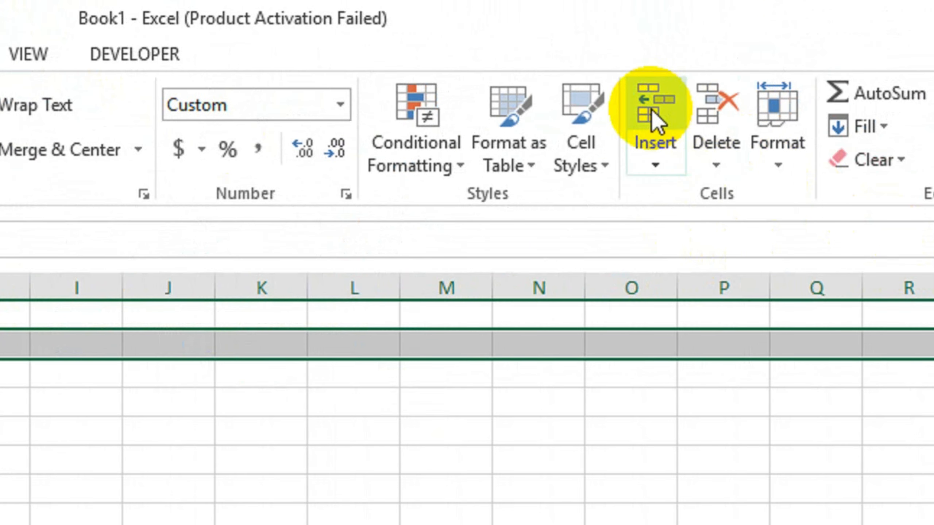
left_click(654, 119)
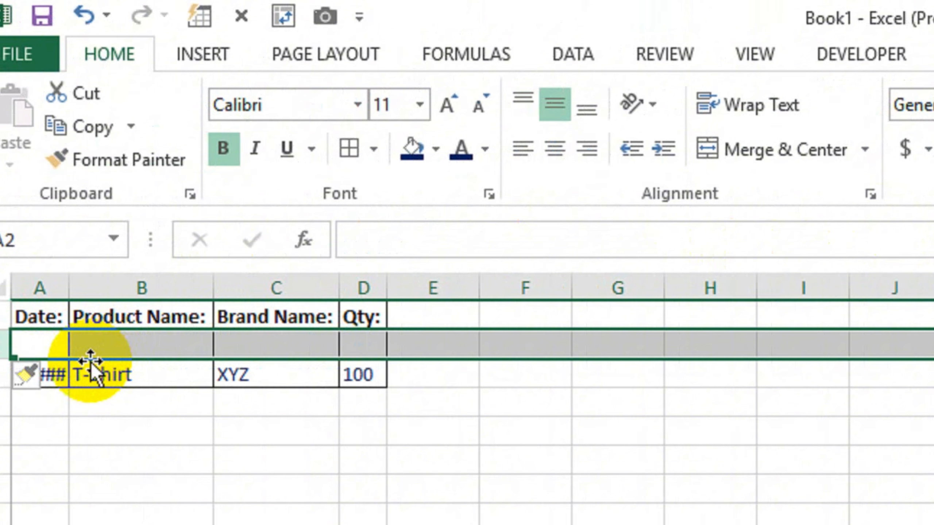
left_click(58, 374)
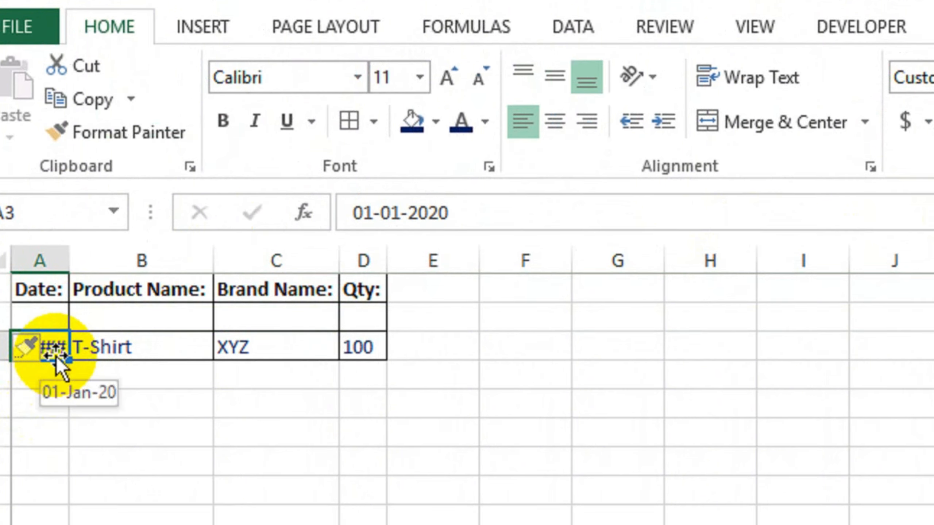
Clear the four entered values from the Inventory sheet's form and select its Date cell.
left_click(202, 475)
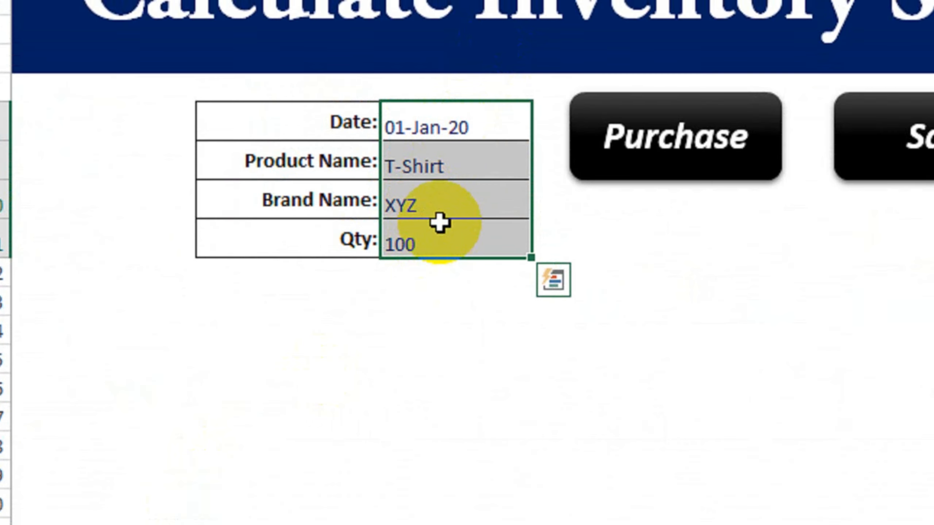
key("Delete")
left_click(444, 125)
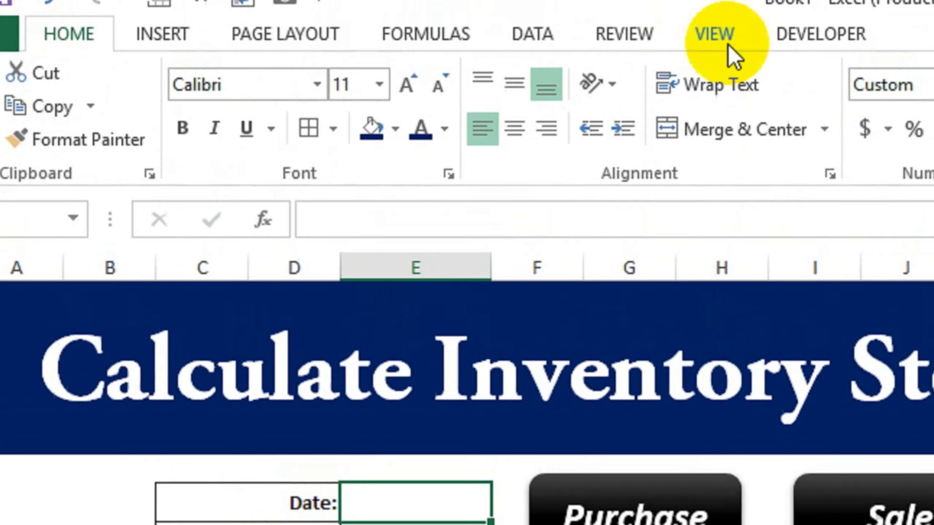
Stop recording the Purchase macro.
left_click(726, 46)
left_click(806, 167)
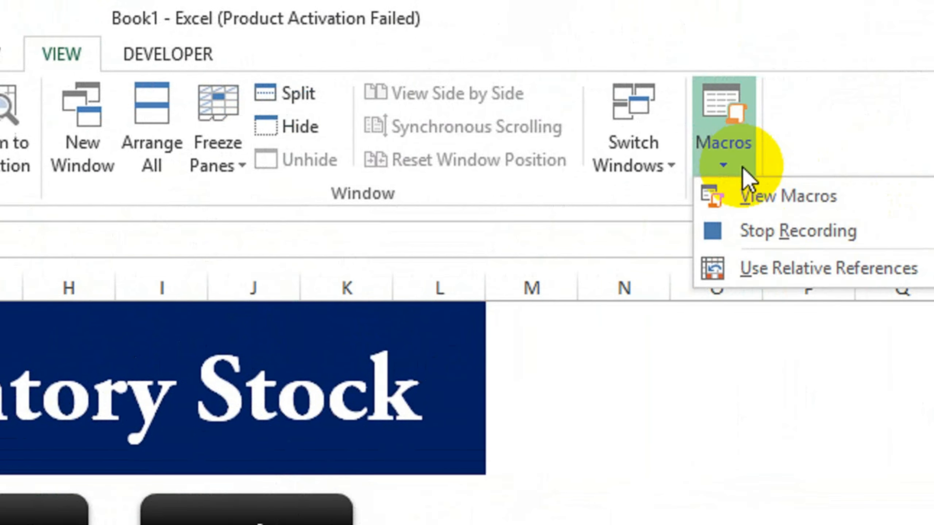
left_click(716, 241)
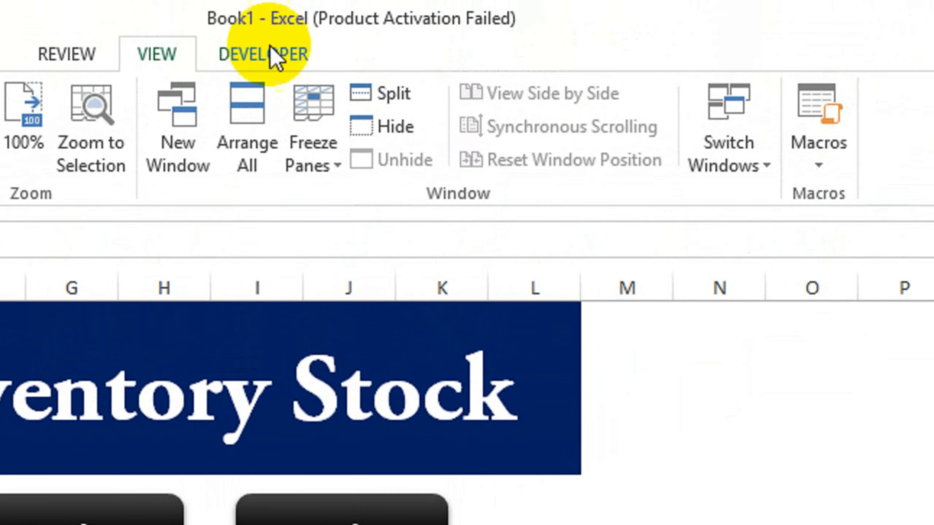
Start recording a new macro named Sale, stored in this workbook.
left_click(819, 166)
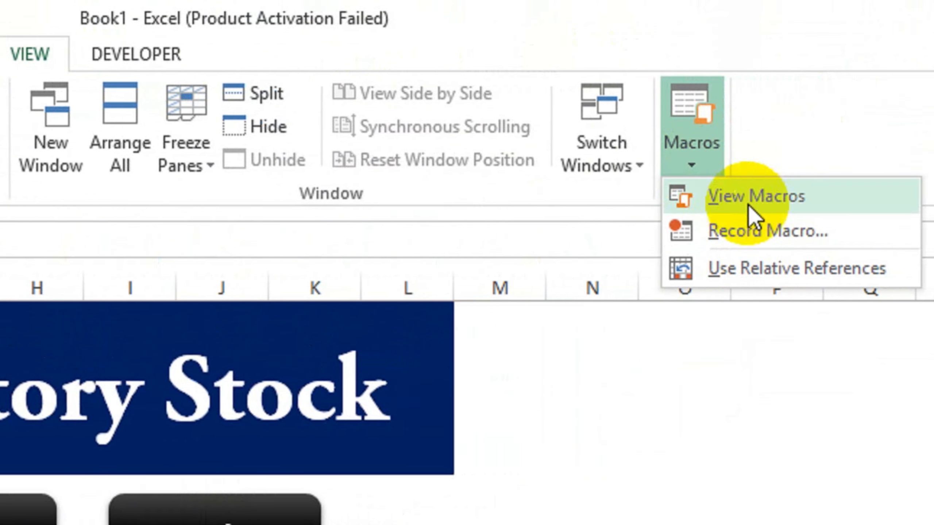
left_click(753, 231)
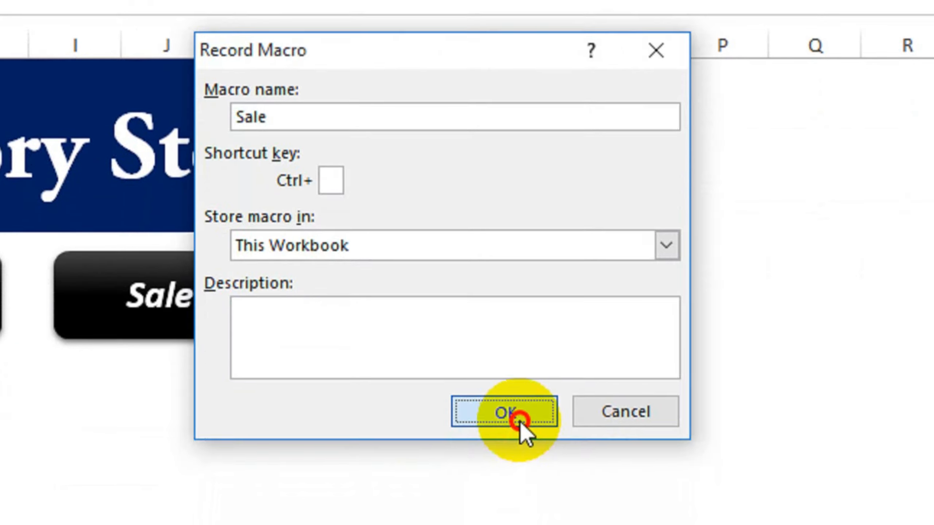
left_click(519, 422)
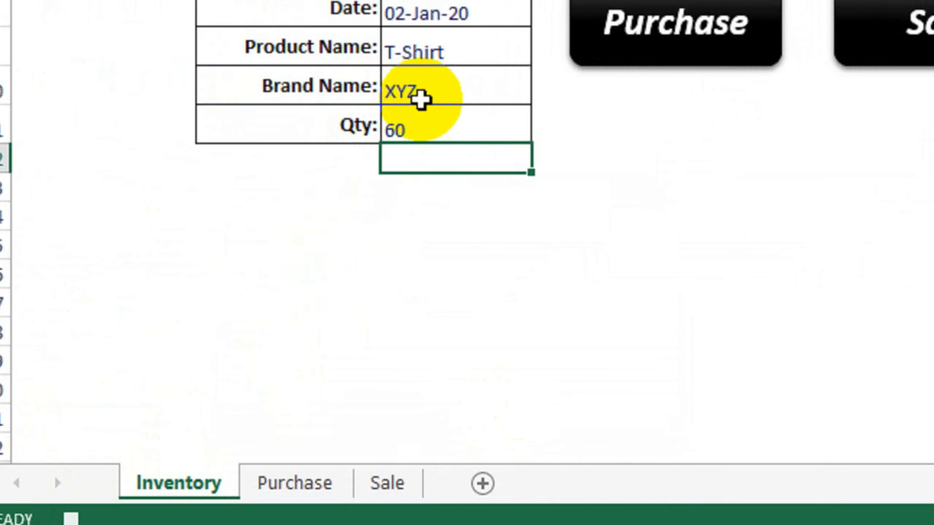
Copy the form's date, product, brand and quantity values and paste them transposed into cell A2 of the Sale sheet.
left_click_drag(466, 90, 467, 184)
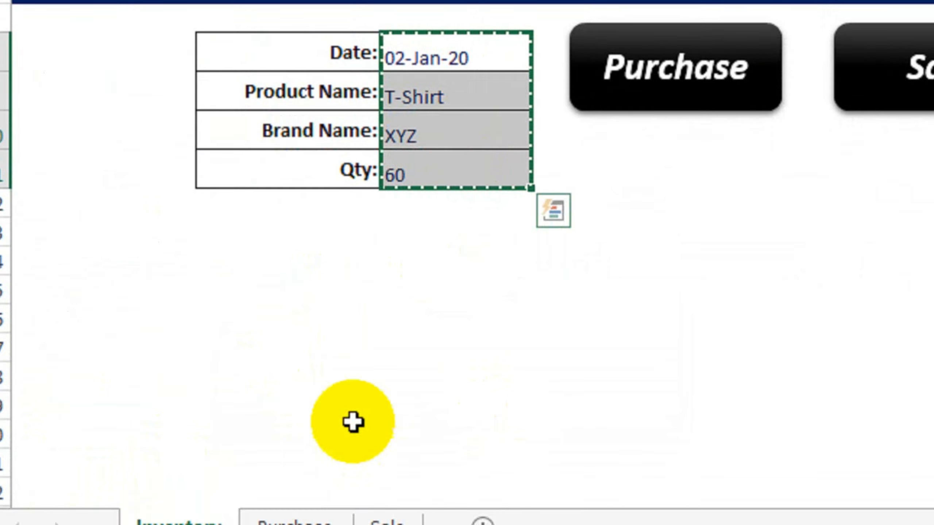
left_click(388, 474)
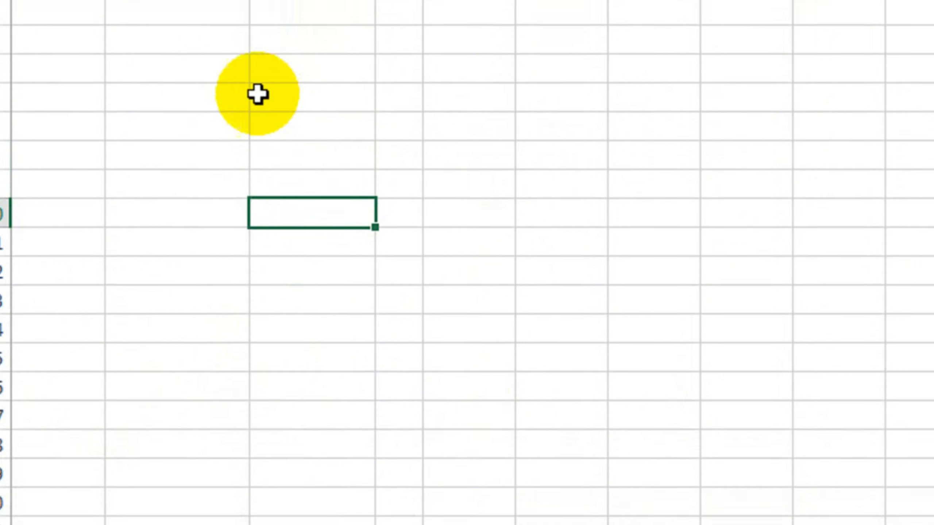
left_click(60, 119)
right_click(61, 134)
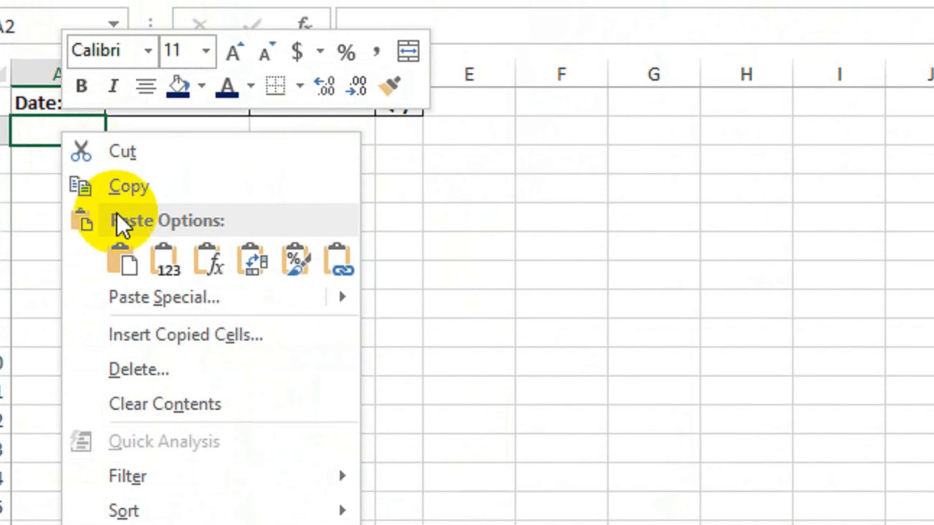
left_click(150, 299)
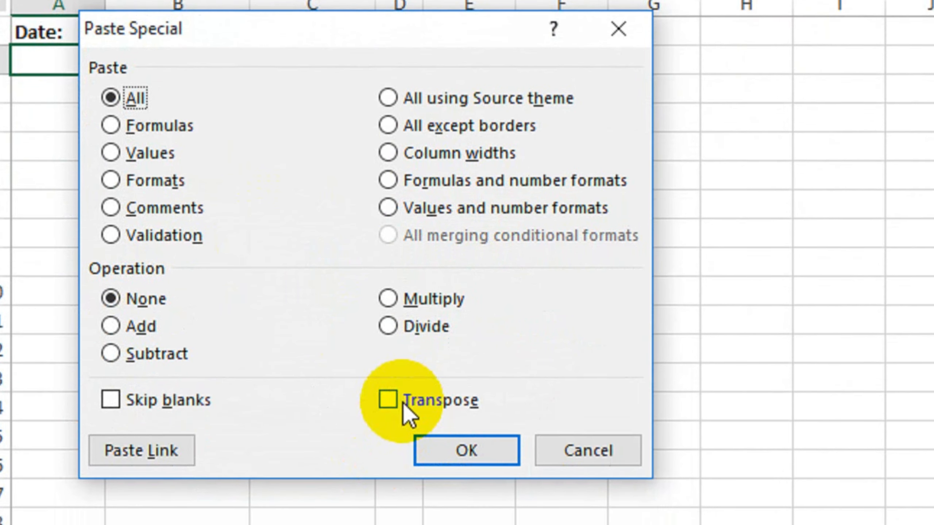
left_click(286, 439)
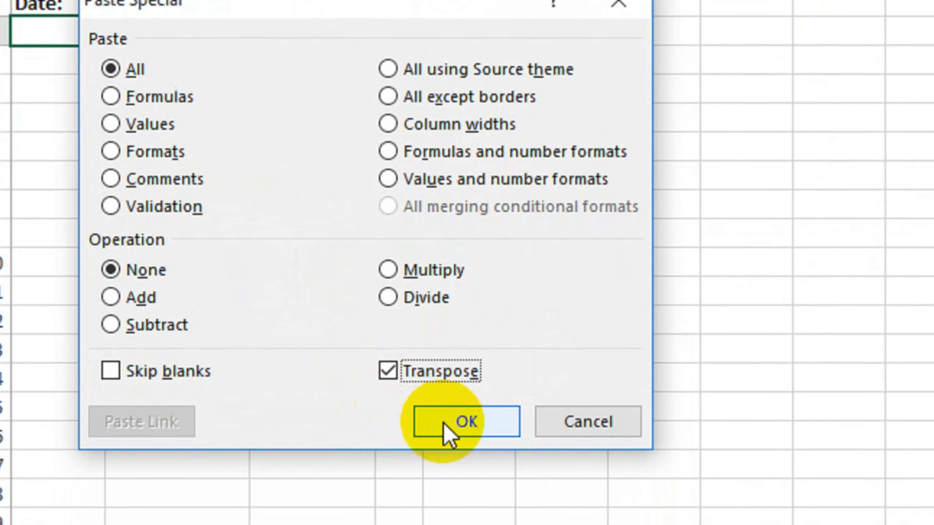
left_click(450, 447)
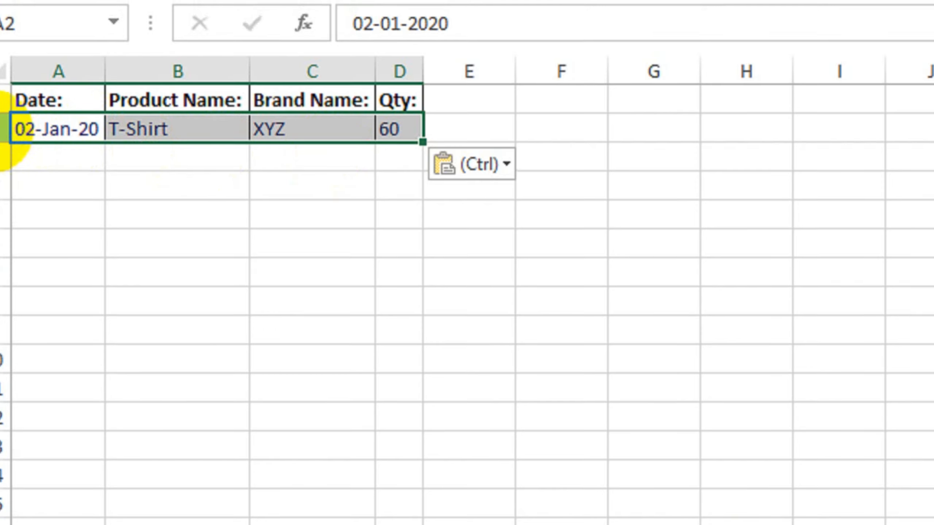
Insert a blank row above the entry in row 2 of the Sale sheet and select the entry's date cell.
left_click(4, 127)
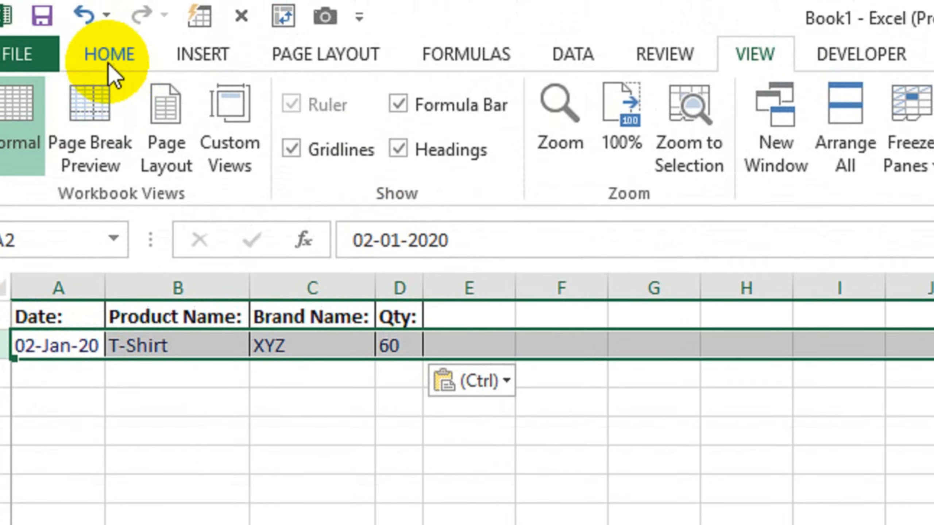
left_click(109, 61)
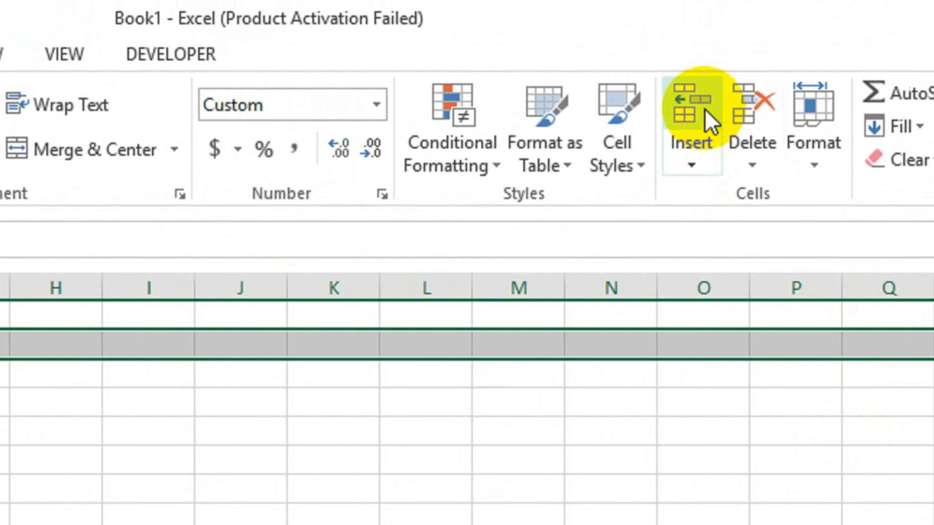
left_click(704, 110)
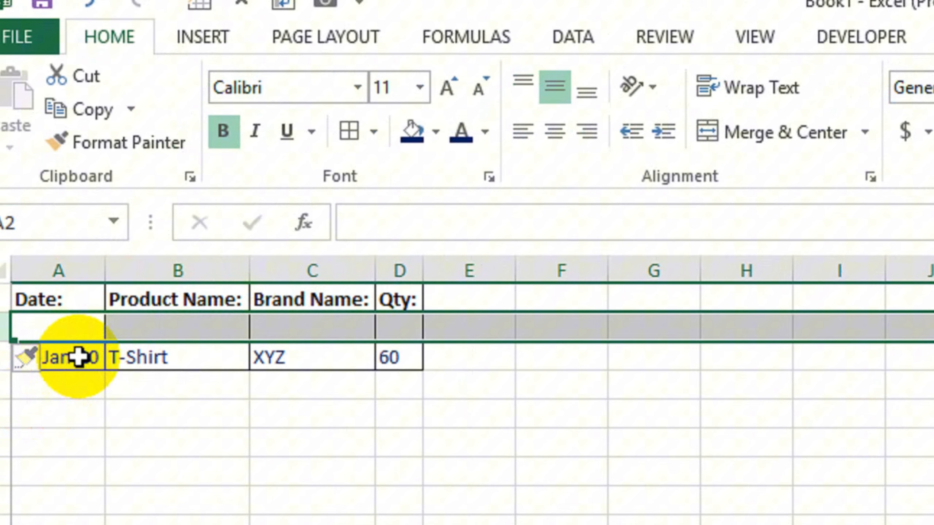
left_click(78, 357)
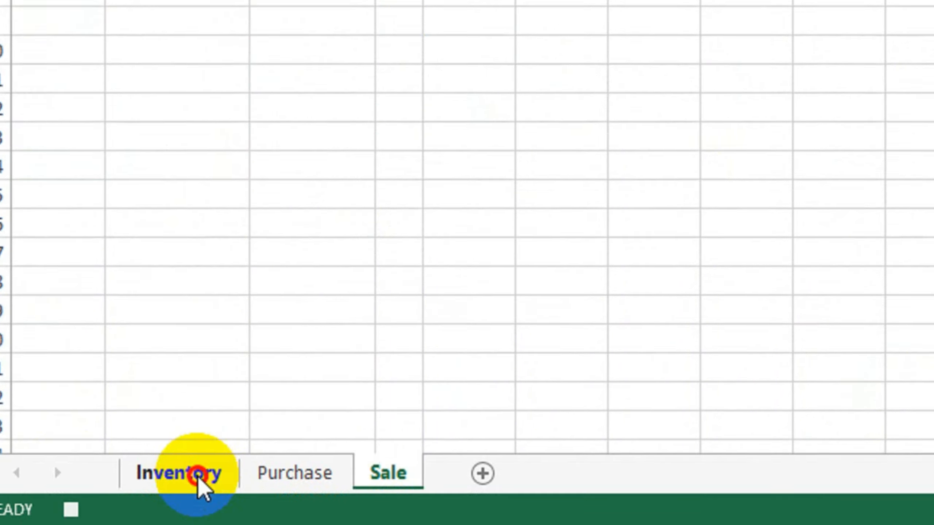
Clear the Inventory sheet's four form values and stop recording the Sale macro with the Date cell selected.
left_click(199, 474)
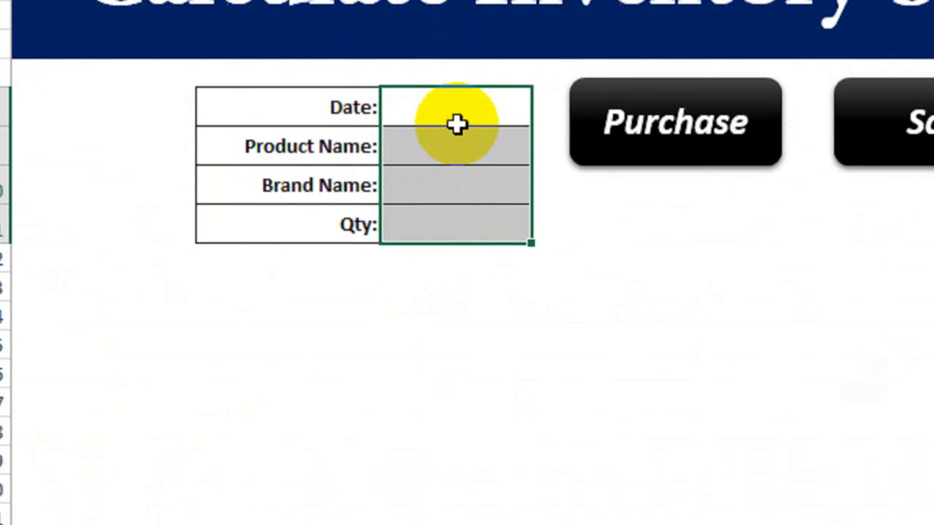
left_click(467, 88)
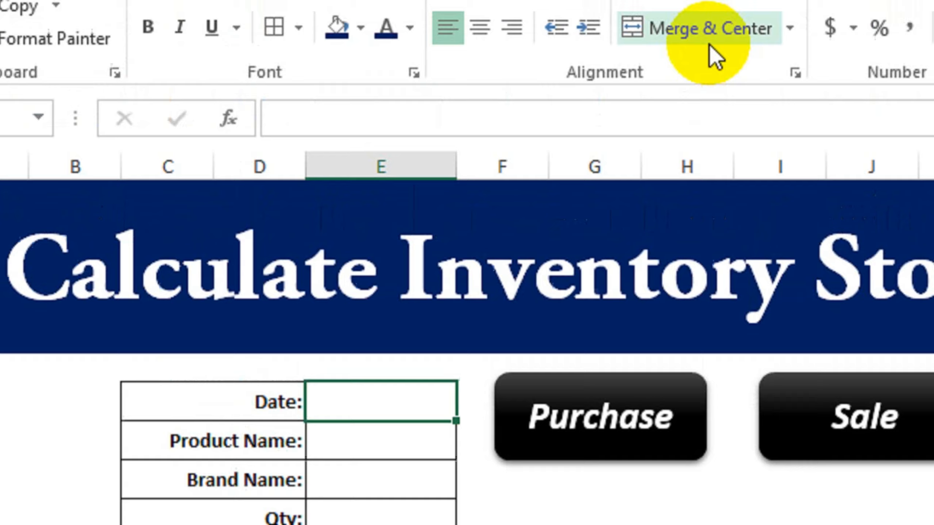
left_click(679, 54)
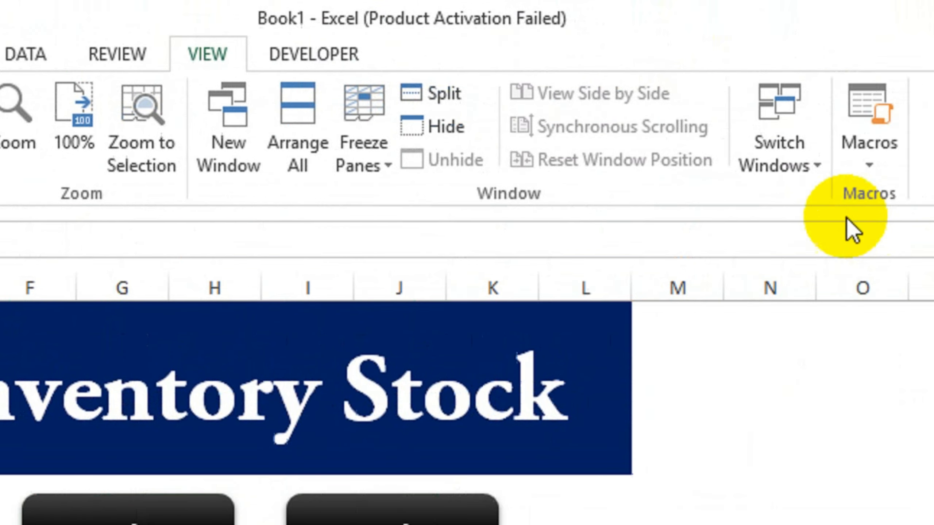
left_click(869, 162)
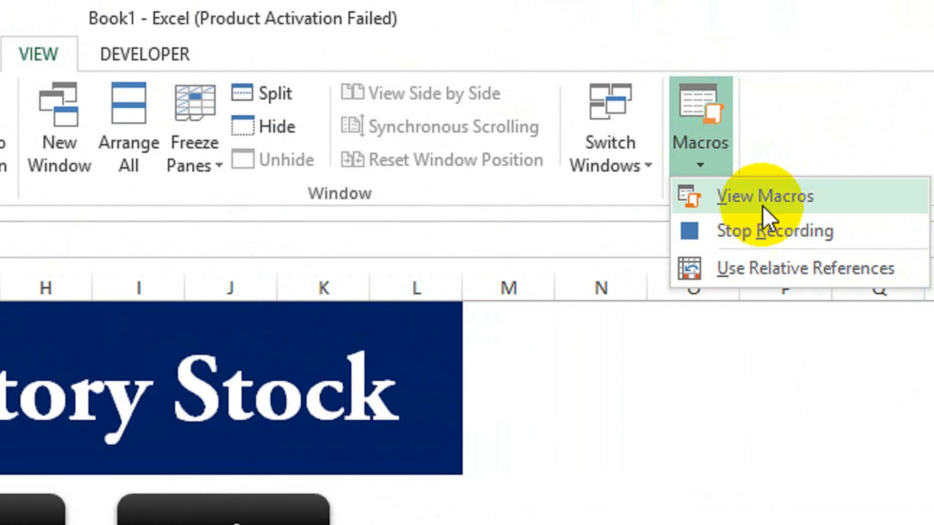
left_click(715, 235)
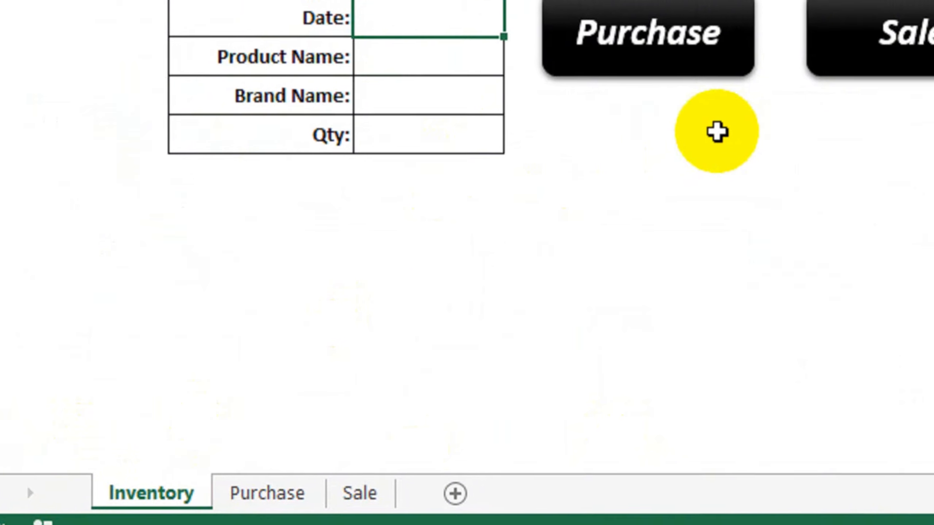
Check the rows on the Purchase and Sale sheets and fill the Inventory form with 03-Jan-20, Shoes, XYZ and 100.
left_click(250, 489)
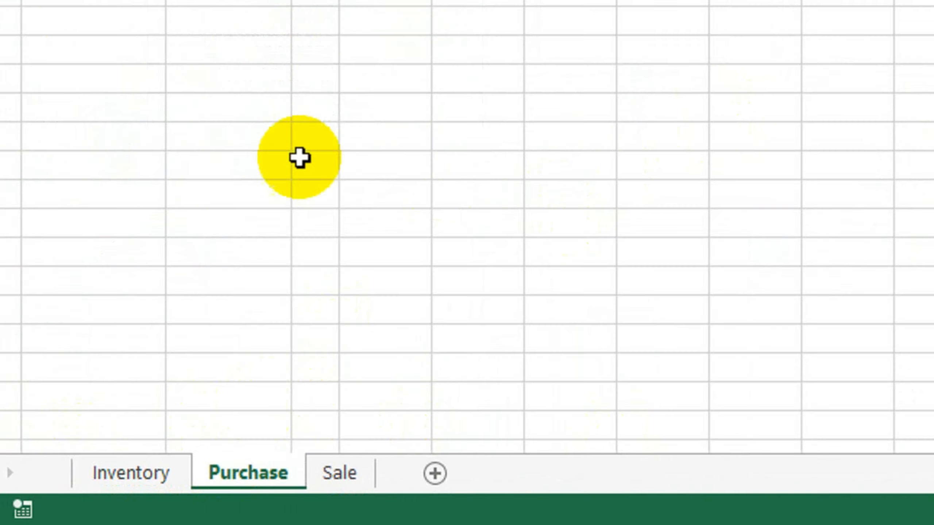
double_click(70, 123)
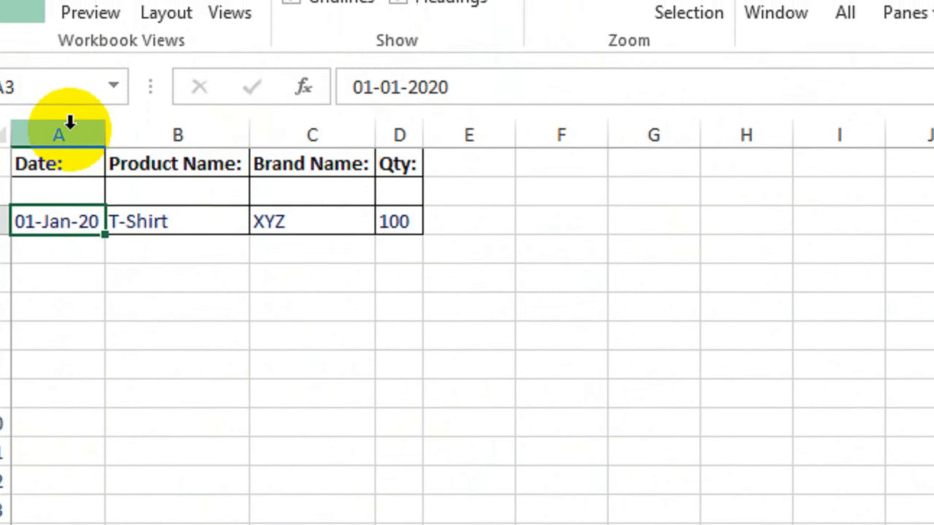
left_click(380, 476)
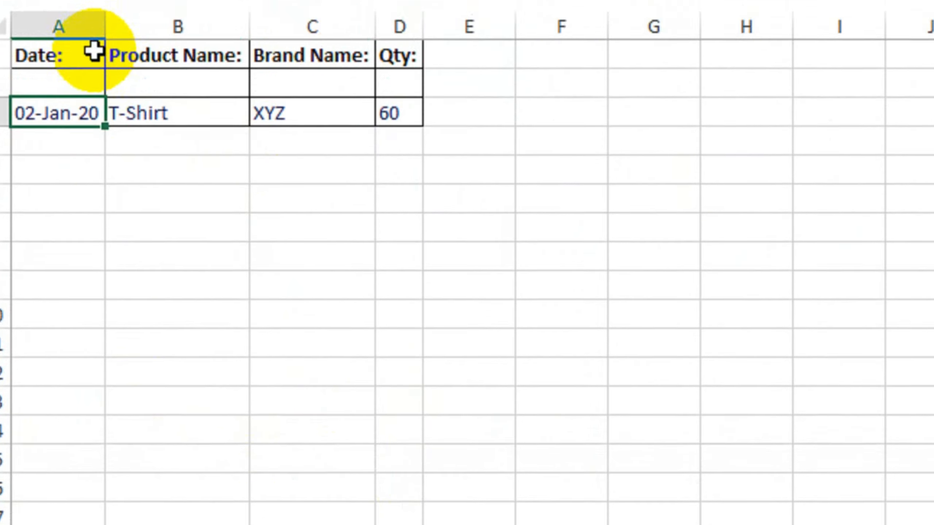
left_click(180, 231)
left_click(221, 483)
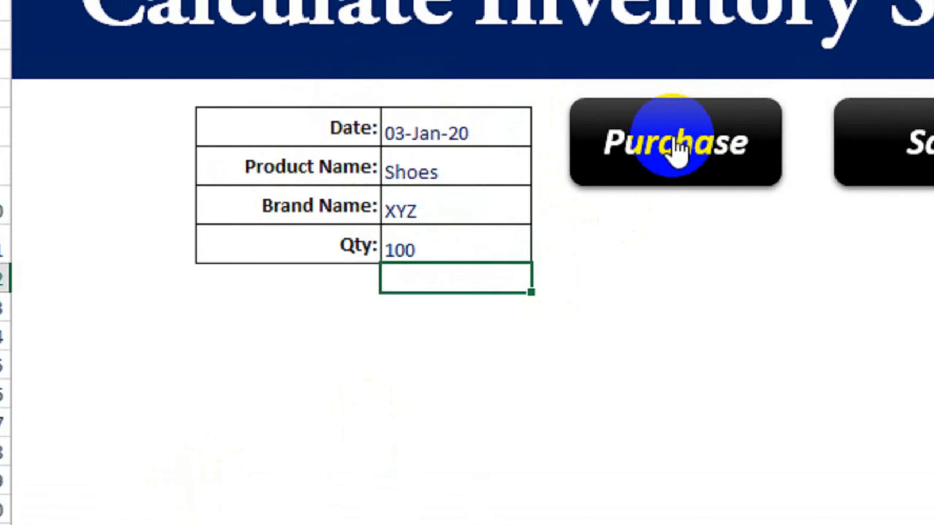
Assign the Purchase macro to the Purchase shape on the Inventory sheet.
right_click(676, 147)
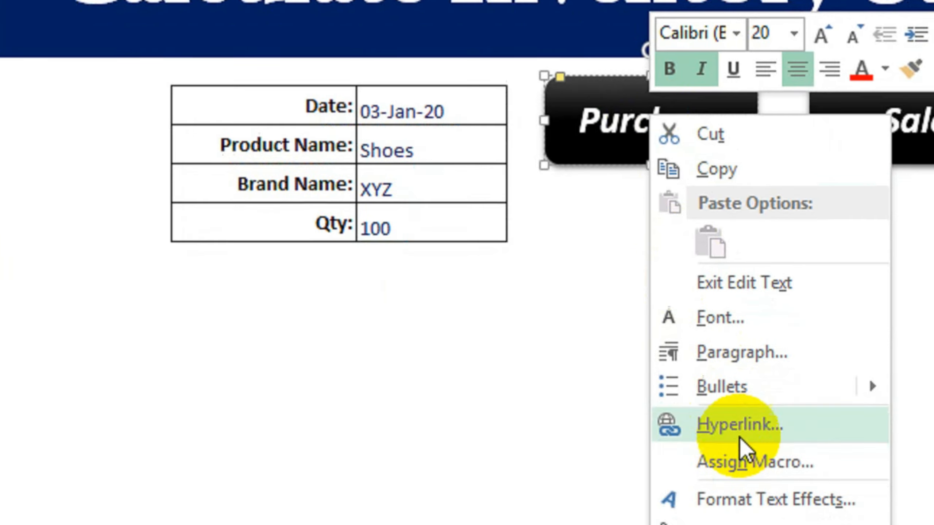
left_click(723, 420)
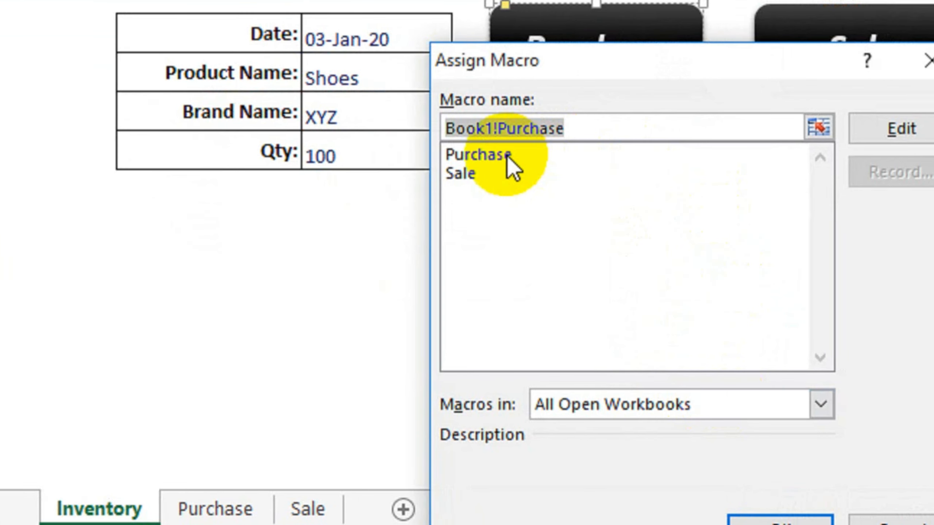
left_click(532, 175)
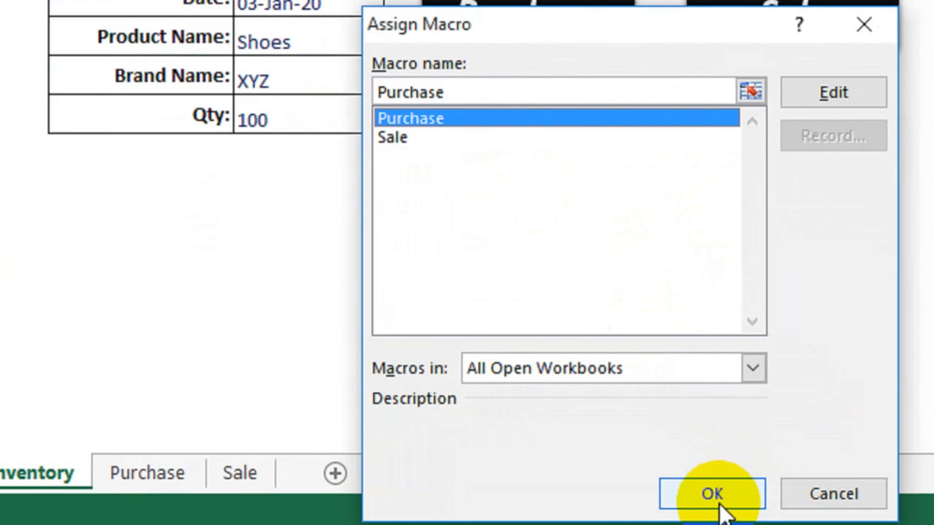
left_click(779, 520)
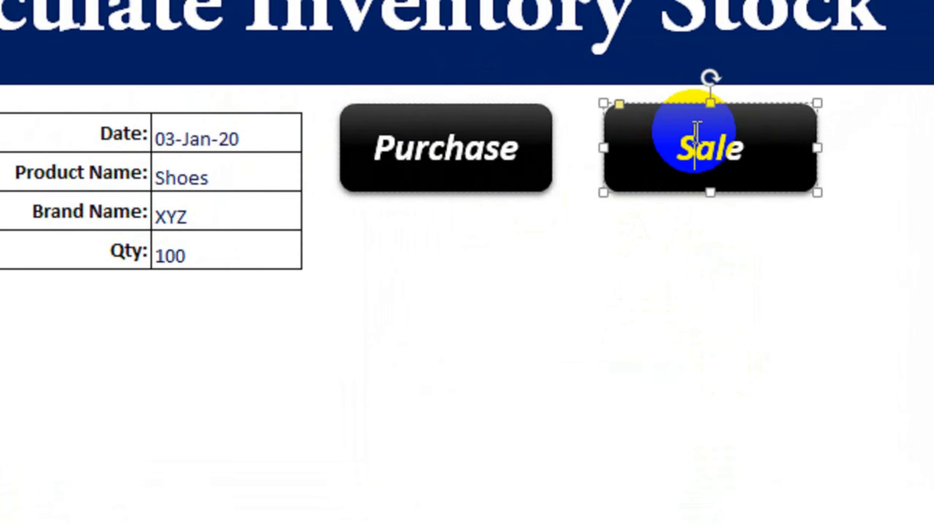
Assign the Sale macro to the Sale shape on the Inventory sheet and deselect the shape.
right_click(696, 145)
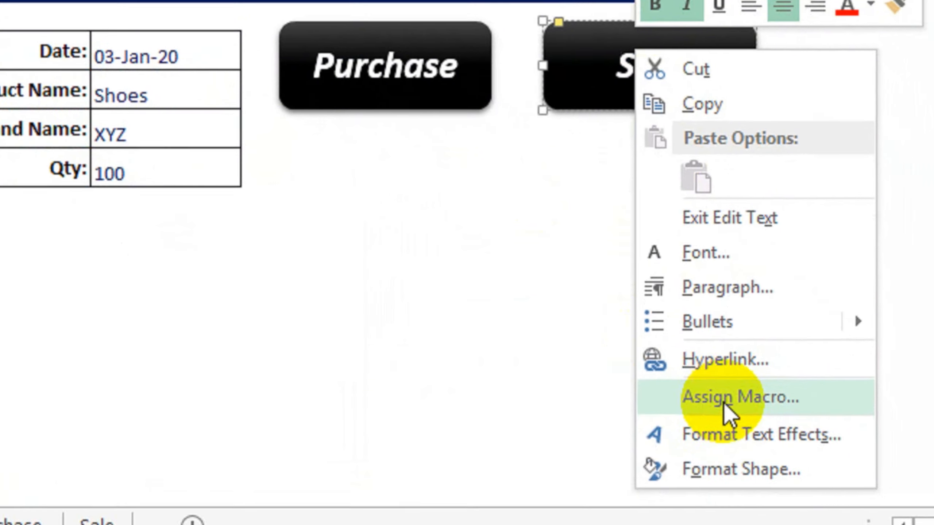
left_click(724, 404)
left_click(502, 191)
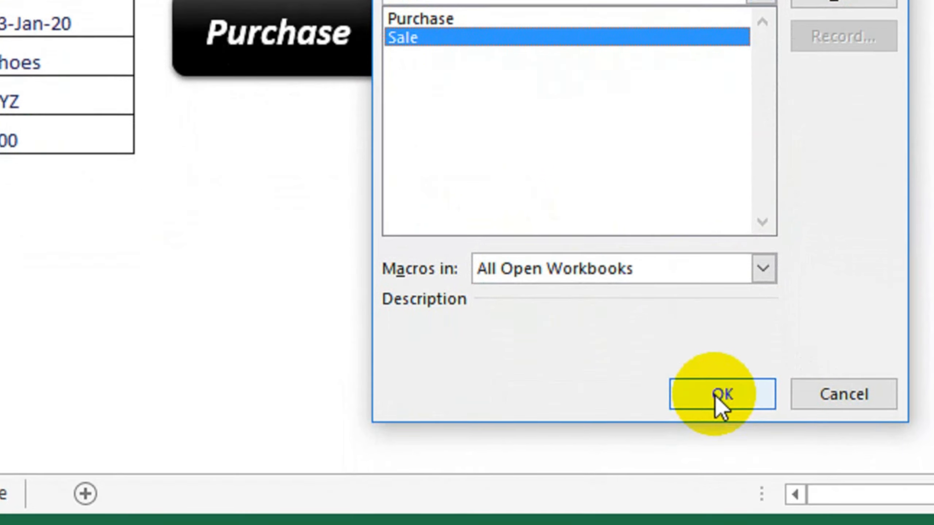
left_click(716, 399)
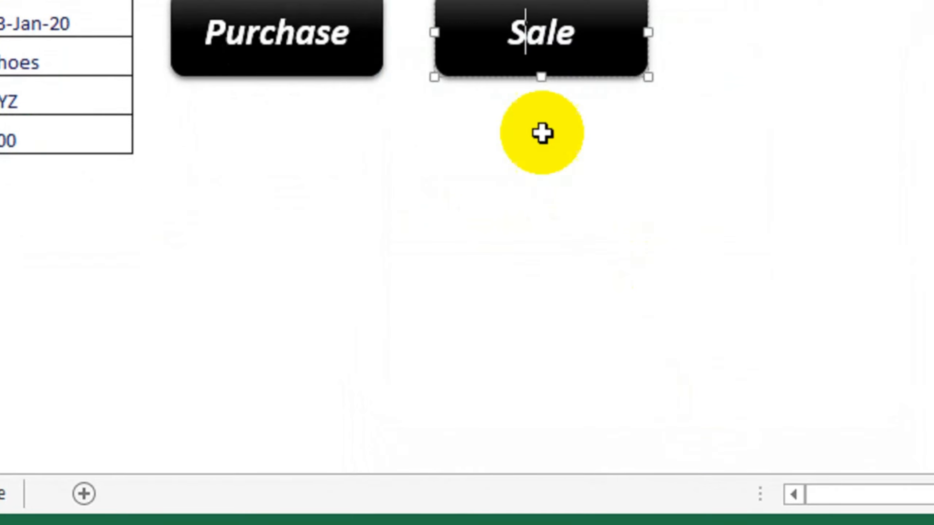
left_click(249, 167)
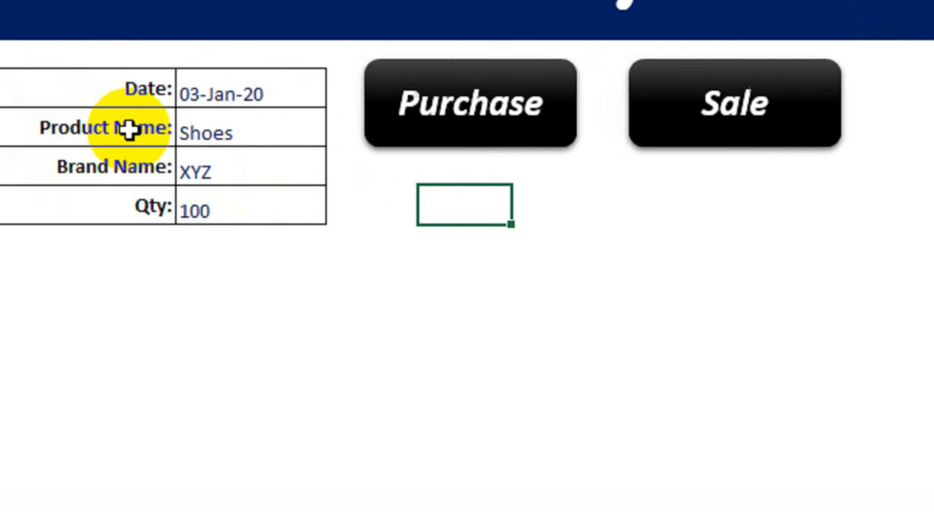
Run the Purchase macro on the filled form from its shape and check the Purchase and Sale sheets.
left_click(289, 77)
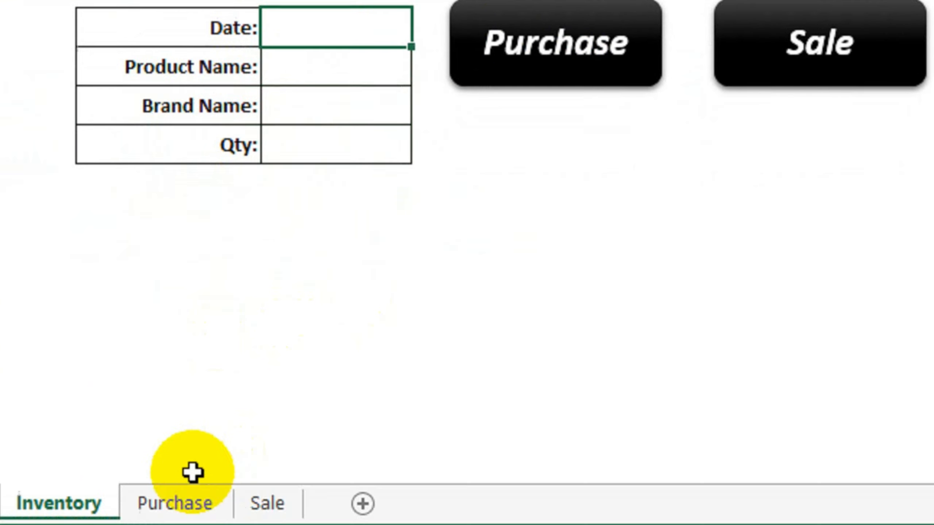
left_click(180, 504)
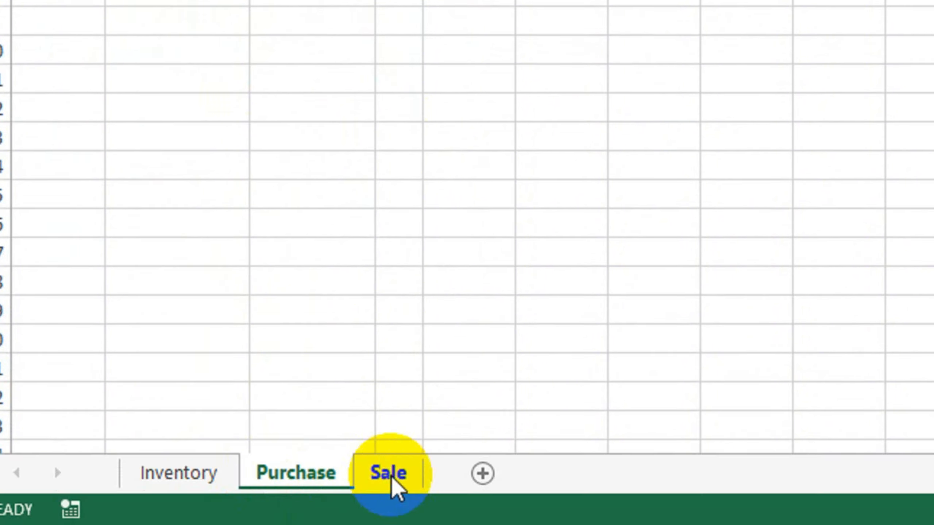
left_click(389, 478)
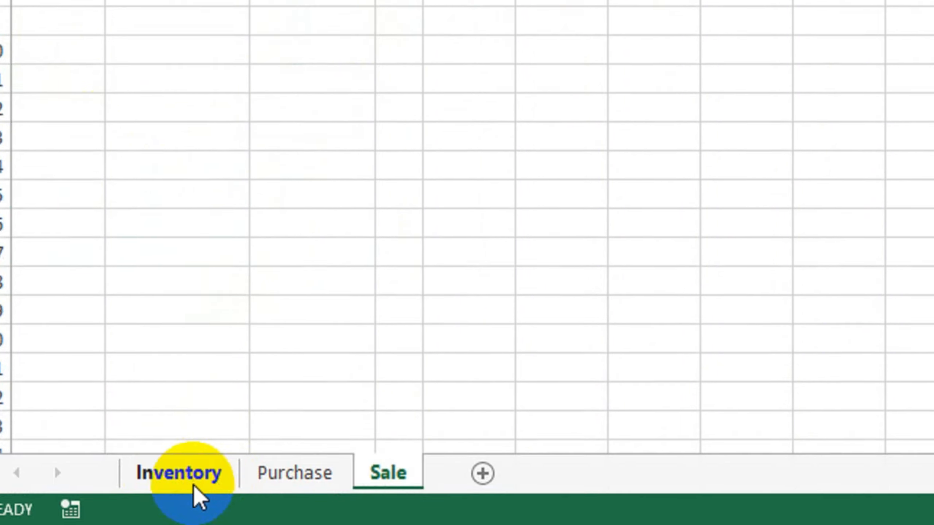
Record 04-Jan-20, Shoes, XYZ and 30 as a sale from the Inventory form and check the Sale and Purchase sheets.
left_click(189, 478)
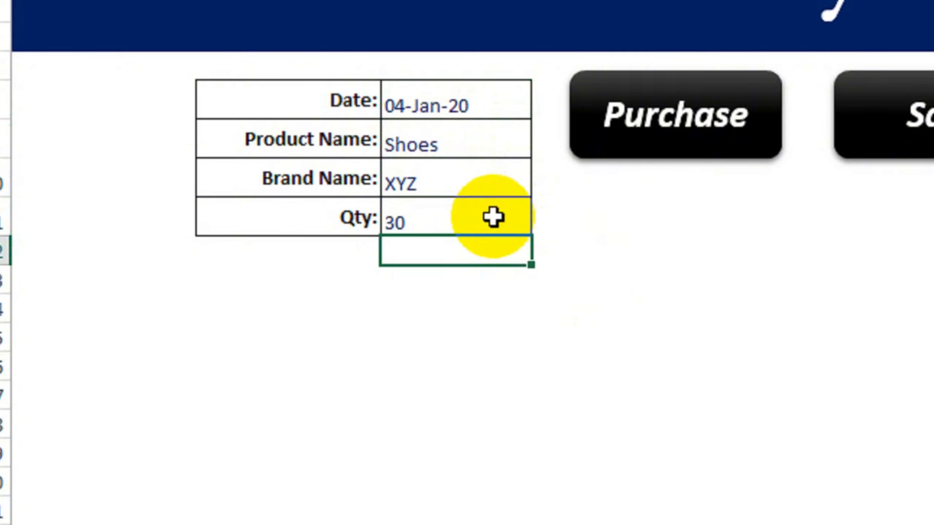
left_click(878, 146)
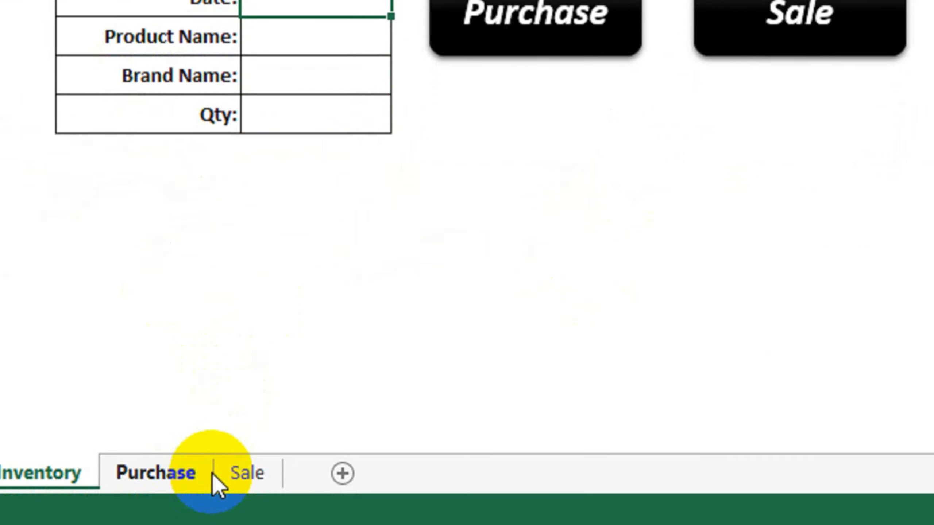
left_click(228, 479)
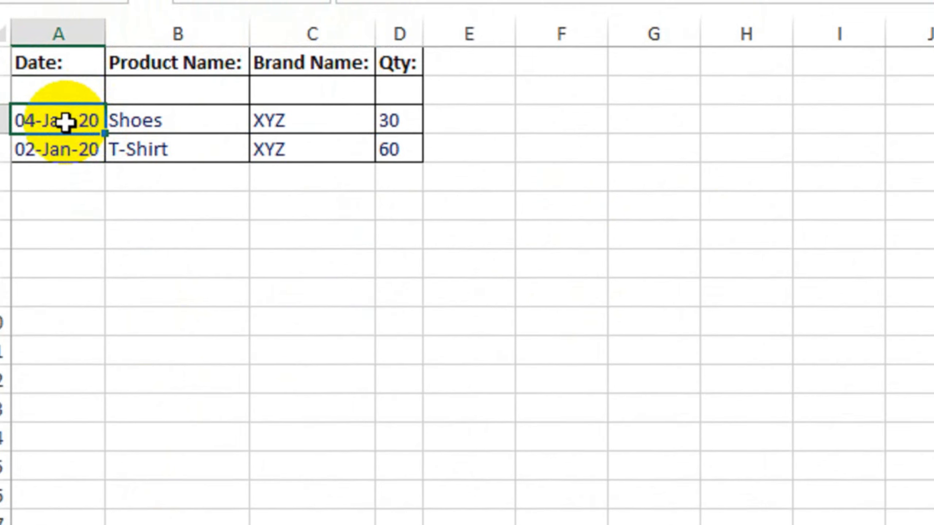
left_click_drag(171, 132, 367, 132)
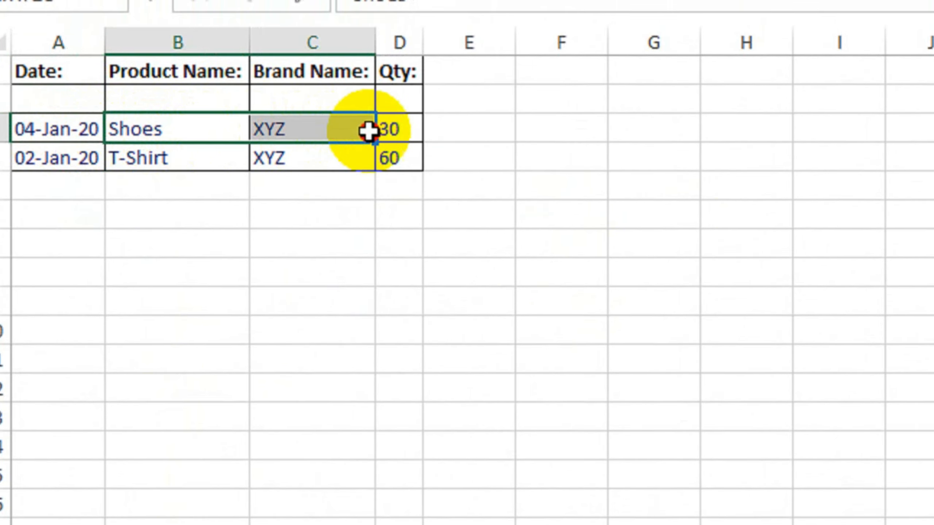
left_click(285, 339)
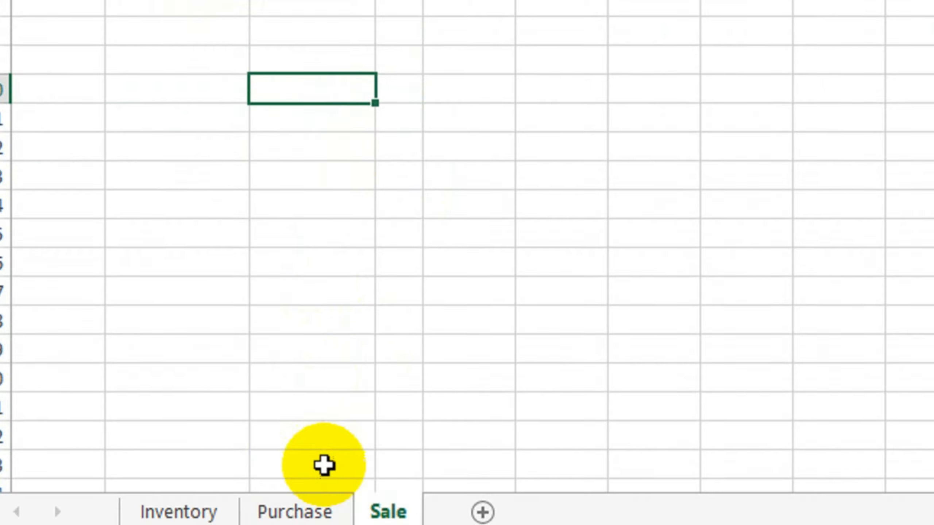
left_click(316, 472)
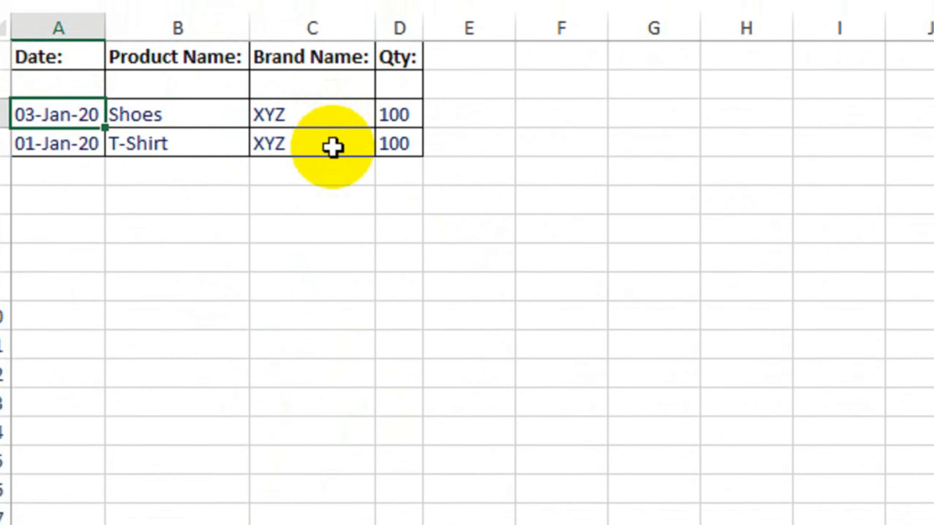
Fill in the Inventory form with the date 3-Jan-2020, product name Belt, brand name XYZ and quantity 250.
left_click(191, 523)
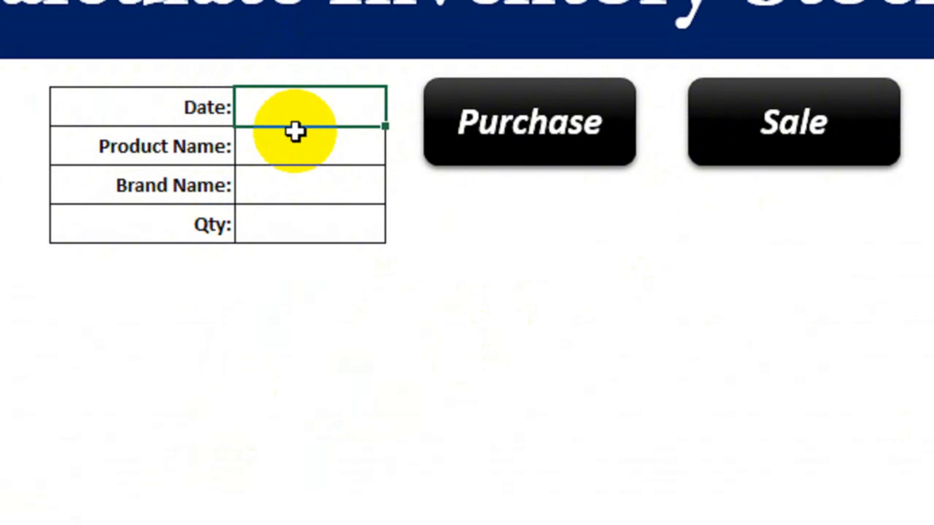
type("3-Jan-2020")
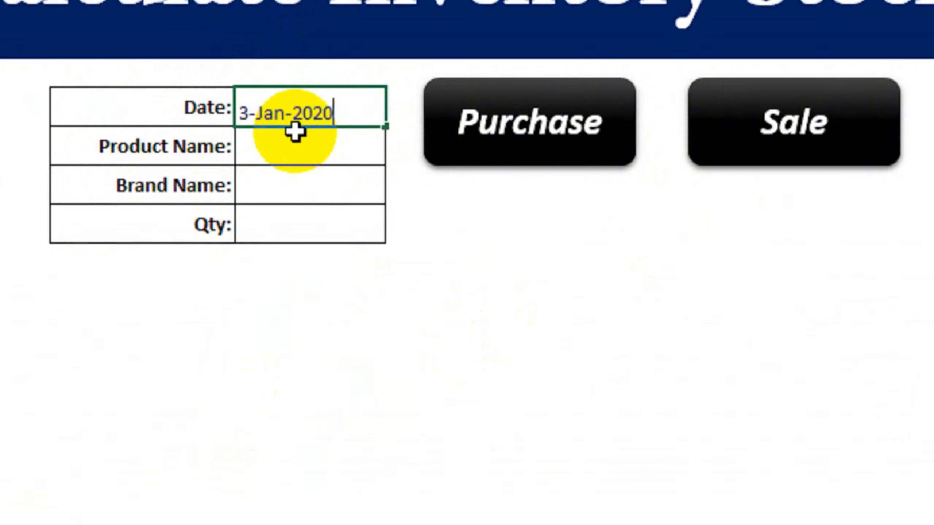
key("Return")
type("Bel")
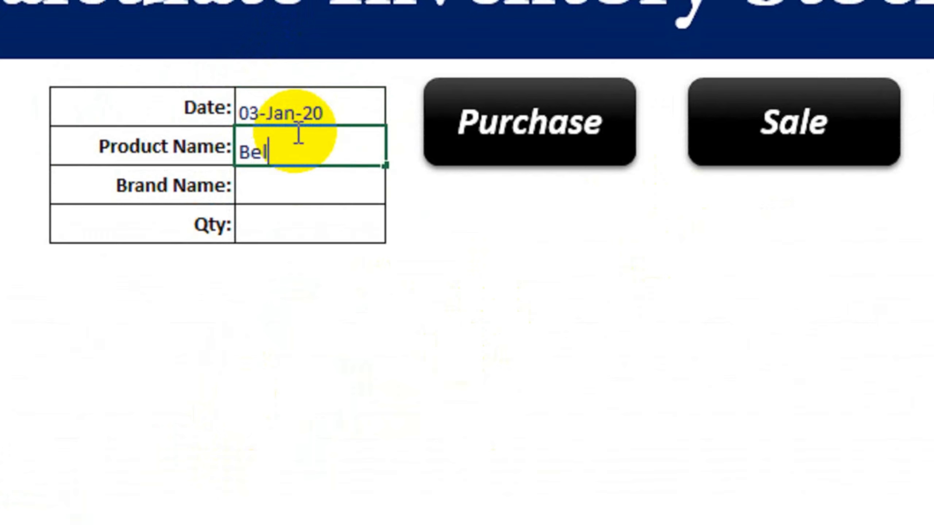
type("t")
key("Return")
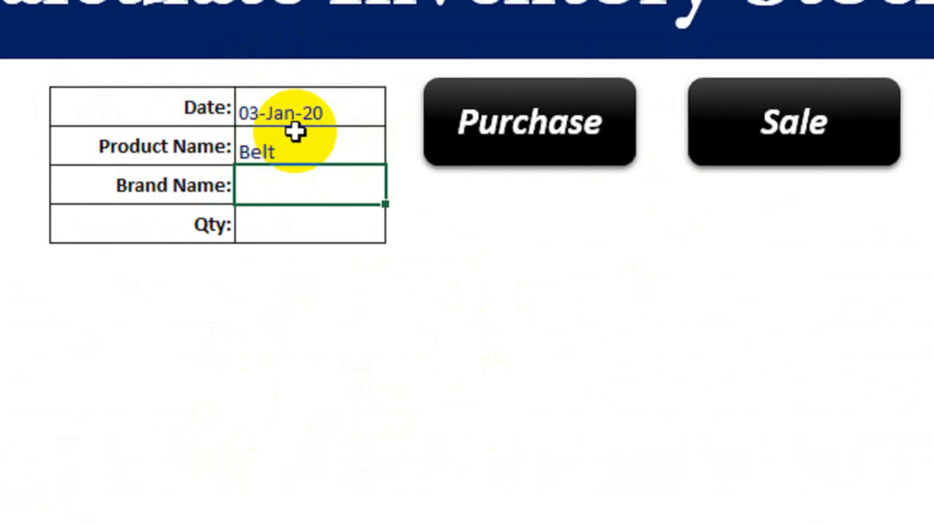
type("XYZ")
key("Return")
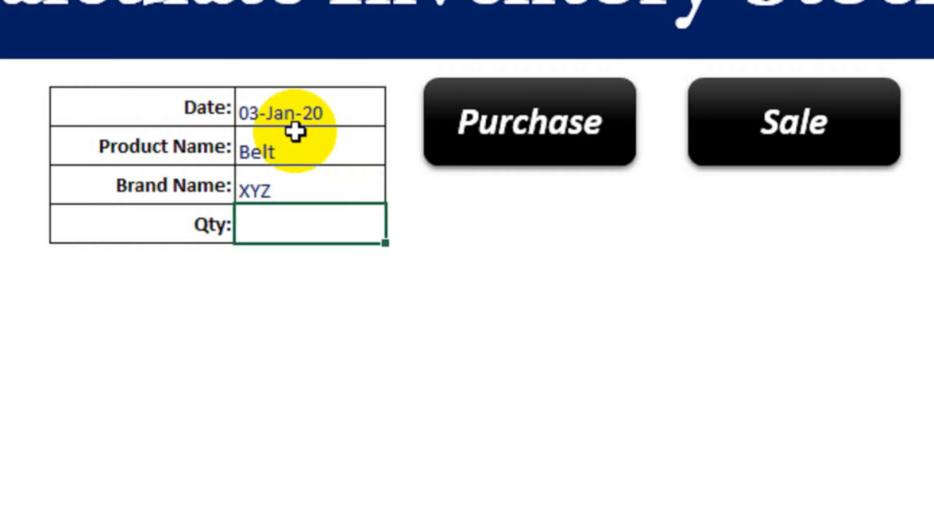
type("250")
key("Return")
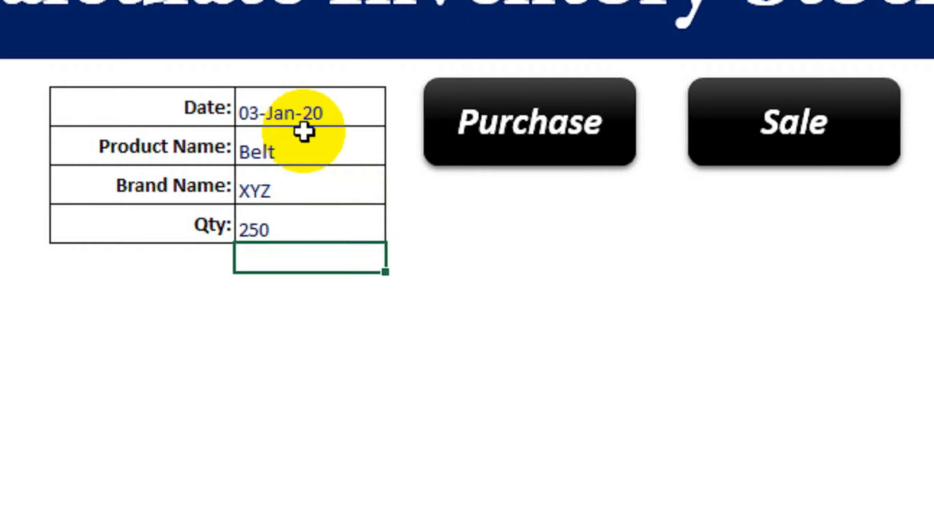
Run the Purchase macro on the filled form from its shape and check the Belt row on the Purchase sheet.
left_click(509, 146)
left_click(220, 473)
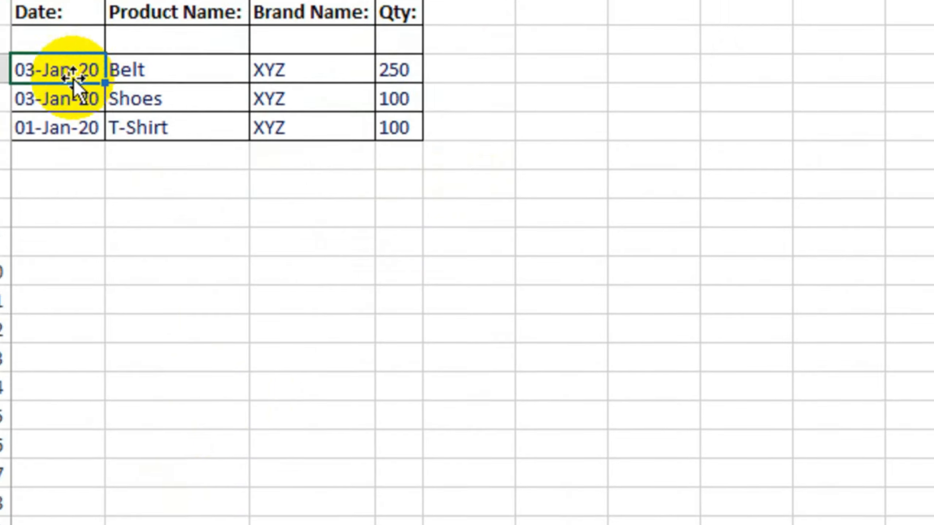
left_click_drag(92, 112, 386, 112)
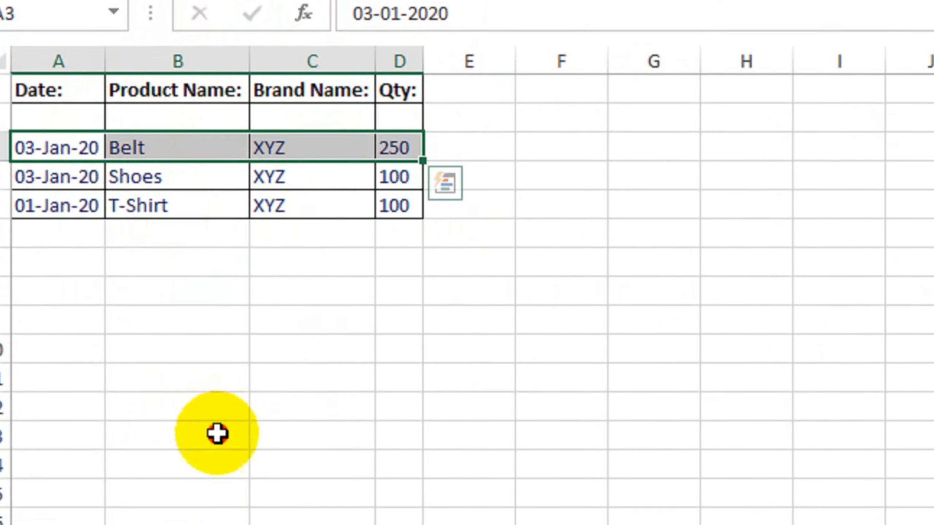
left_click(217, 447)
Enter the date 5-Jan-2020 and the product name Belt in the form on the Inventory sheet.
left_click(180, 480)
type("5")
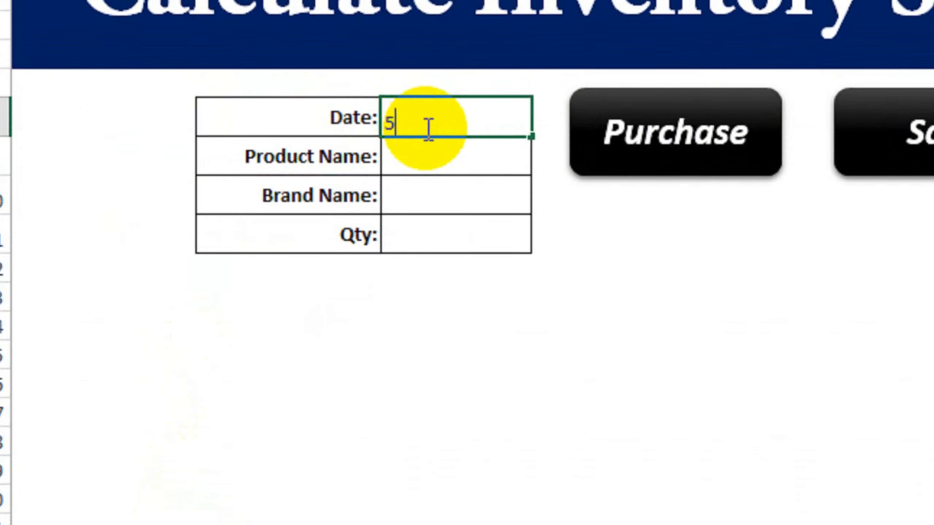
type("-Jan-")
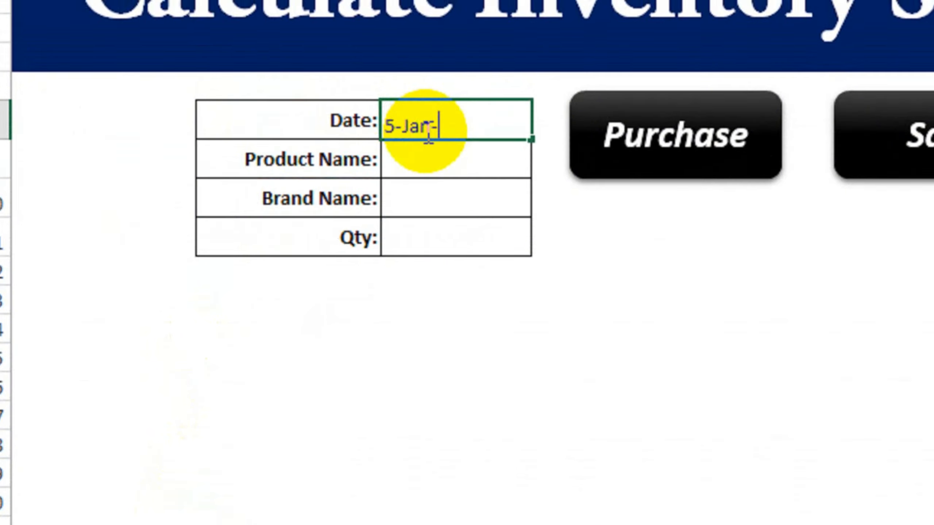
type("2020")
key("Return")
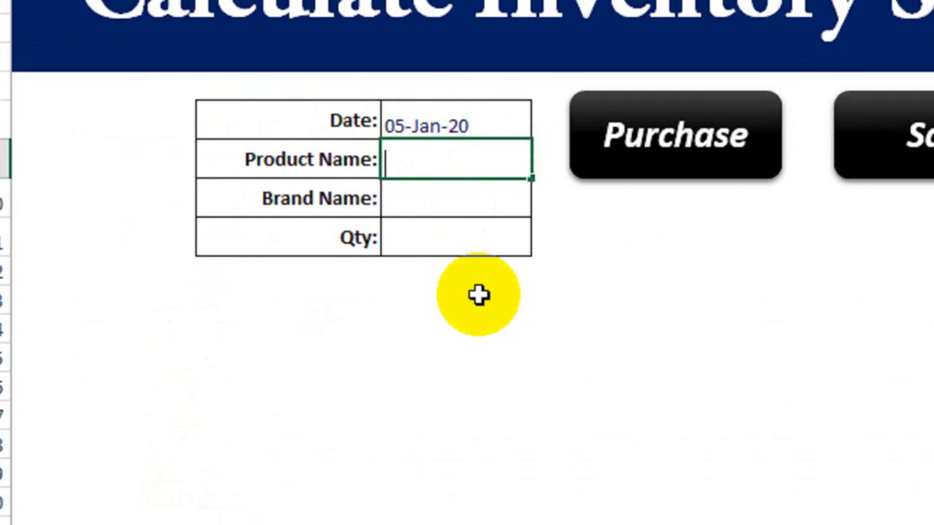
type("Belt")
key("Return")
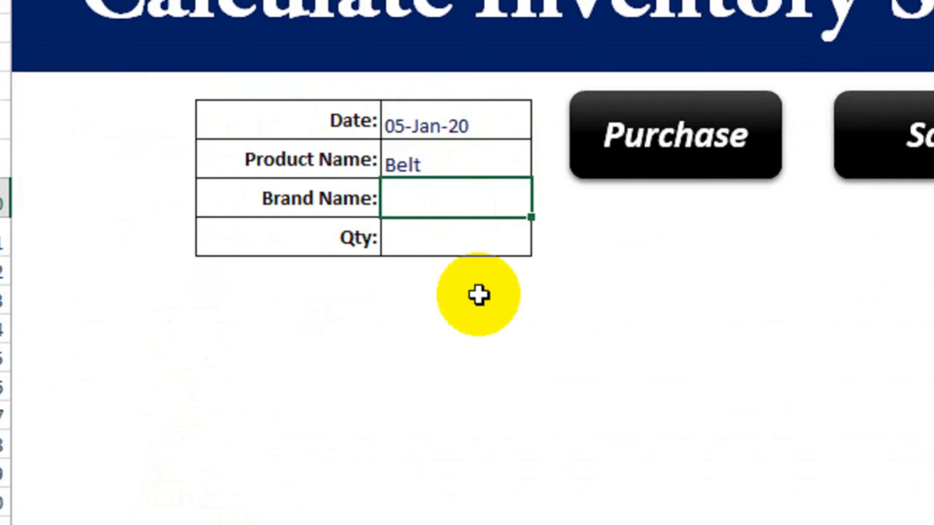
type("120")
key("Return")
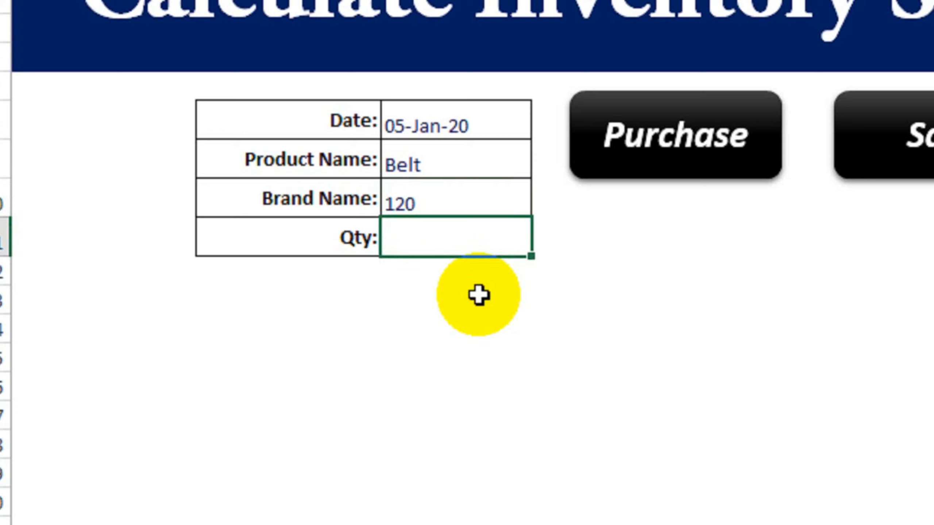
key("Up")
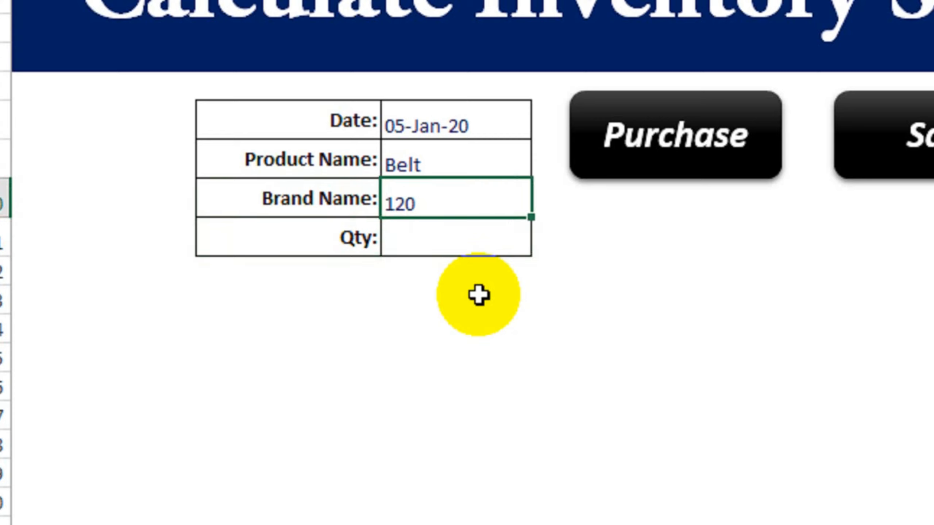
Complete the Inventory form with the brand name XYZ and the quantity 120.
type("XYZ")
key("Return")
type("120")
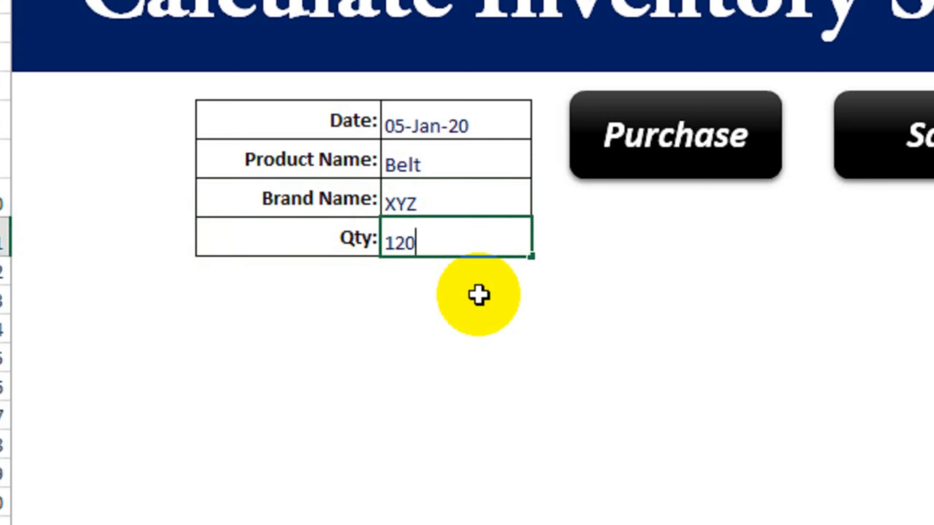
key("Return")
Run the Sale macro on the filled form from its shape and check the Purchase sheet and the Sale sheet's Belt row.
left_click(698, 136)
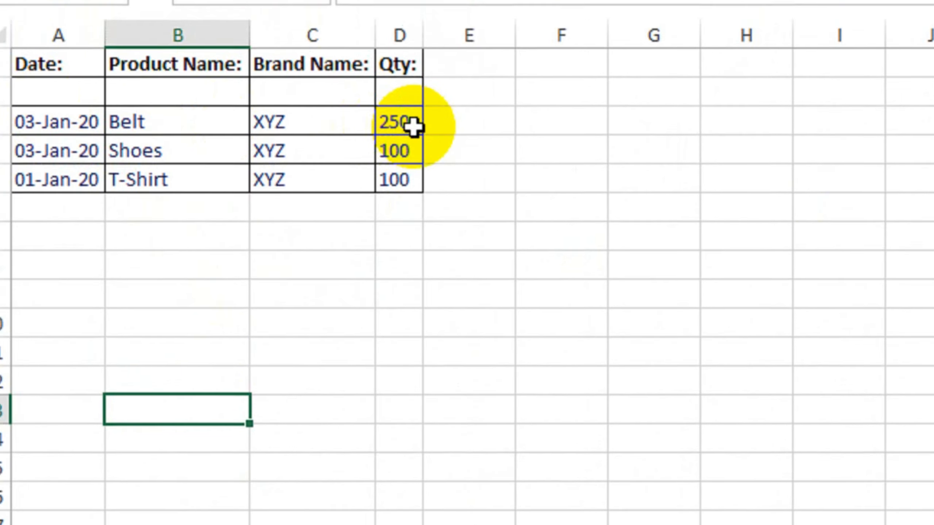
left_click(412, 125)
left_click(367, 496)
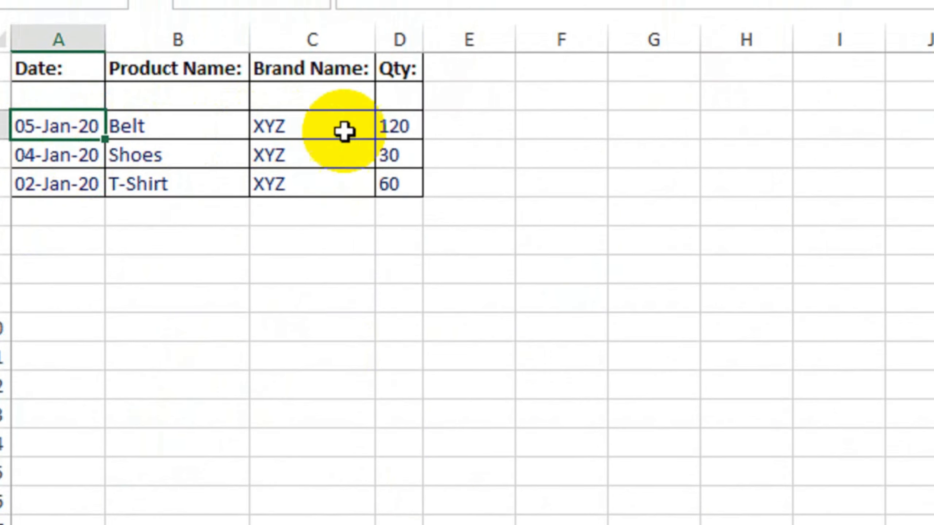
left_click_drag(14, 140, 414, 144)
left_click(395, 260)
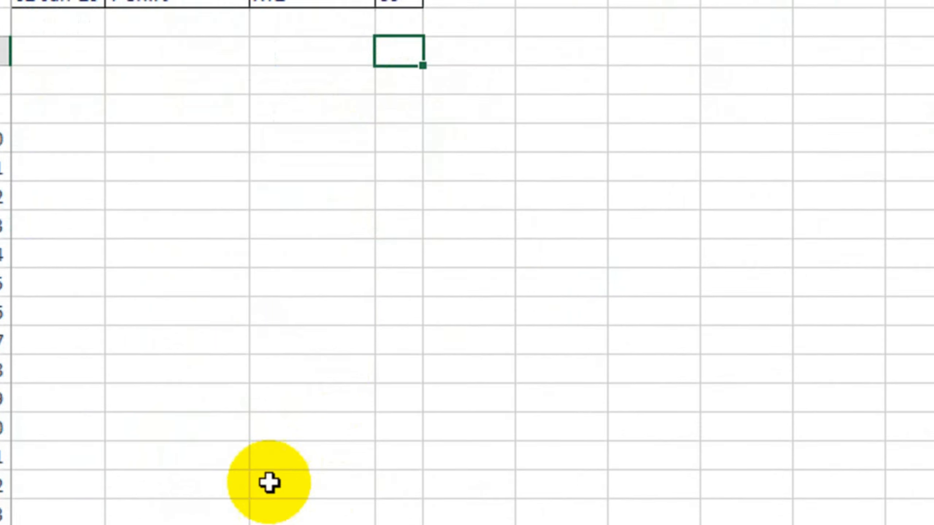
Return to the Inventory sheet and look over the entry form and its macro shapes.
left_click(209, 473)
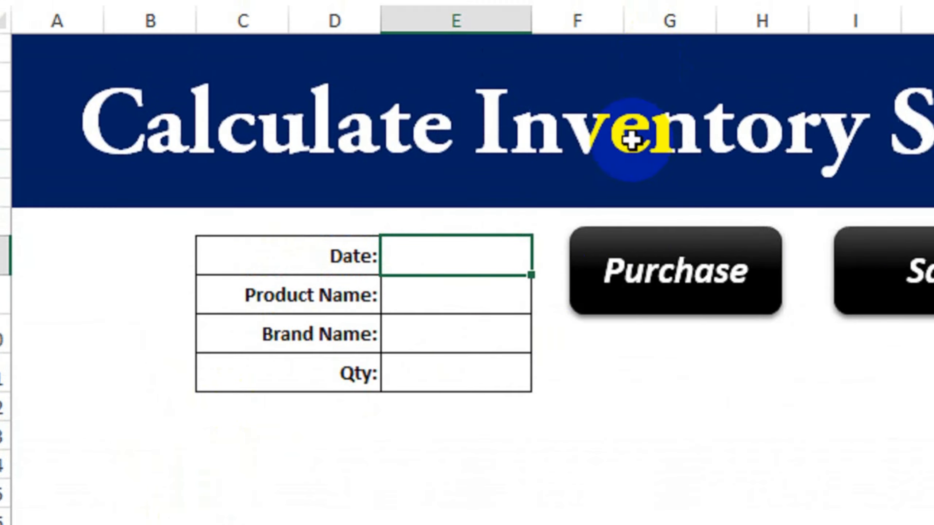
left_click_drag(470, 55, 460, 145)
left_click(627, 277)
left_click(688, 359)
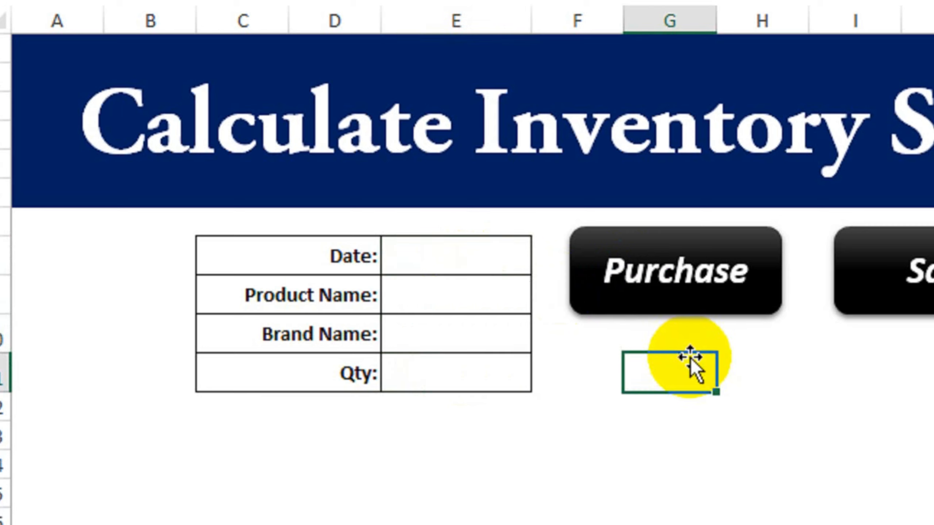